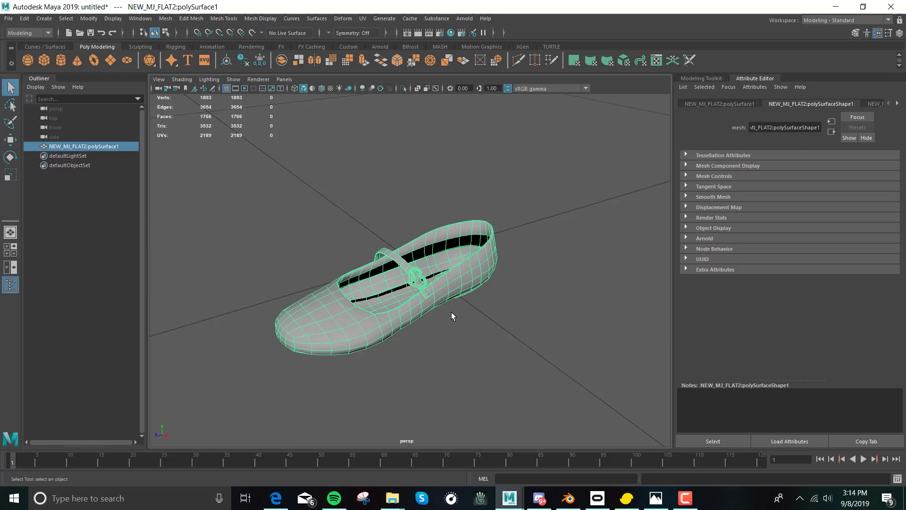
Step: Switch to face mode and marquee-select every face of the shoe
{"action": "left_click_drag", "start_coordinate": [431, 316], "coordinate": [406, 332], "text": "alt"}
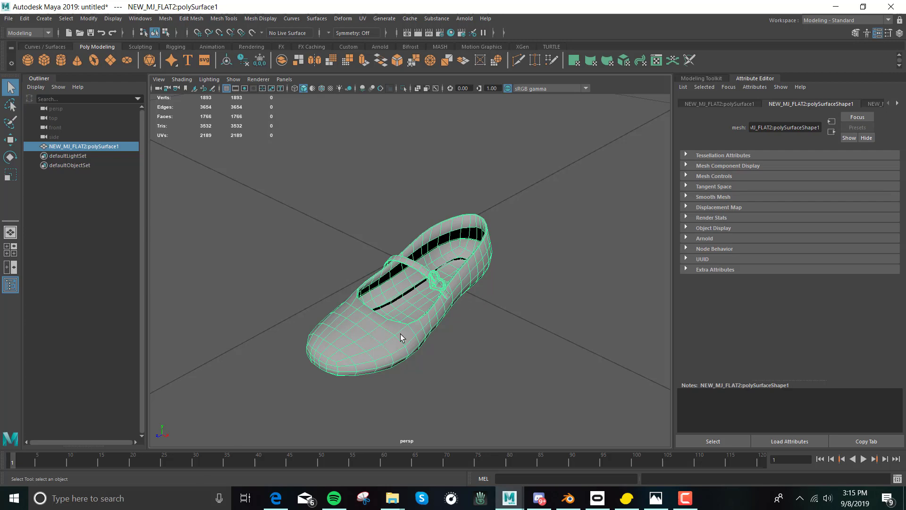
{"action": "left_click_drag", "start_coordinate": [400, 337], "coordinate": [381, 328], "text": "alt"}
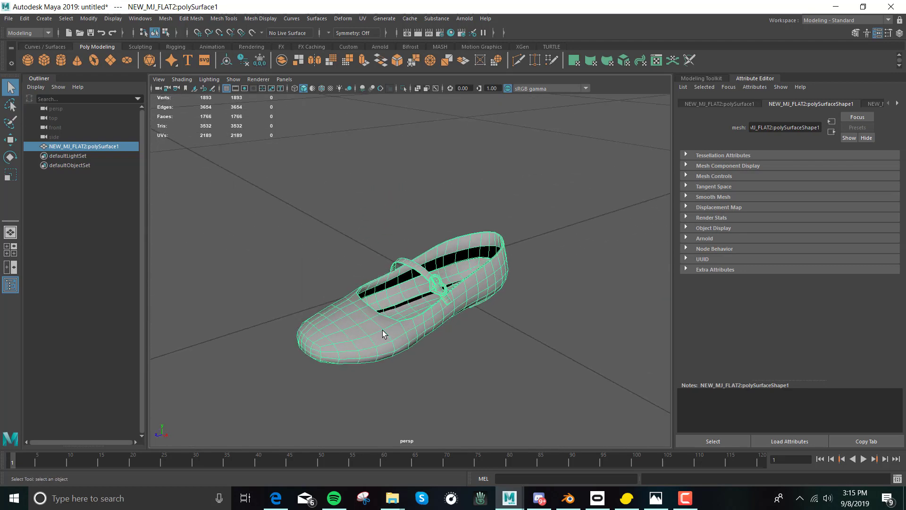
{"action": "right_click", "coordinate": [381, 330]}
{"action": "left_click", "coordinate": [384, 268]}
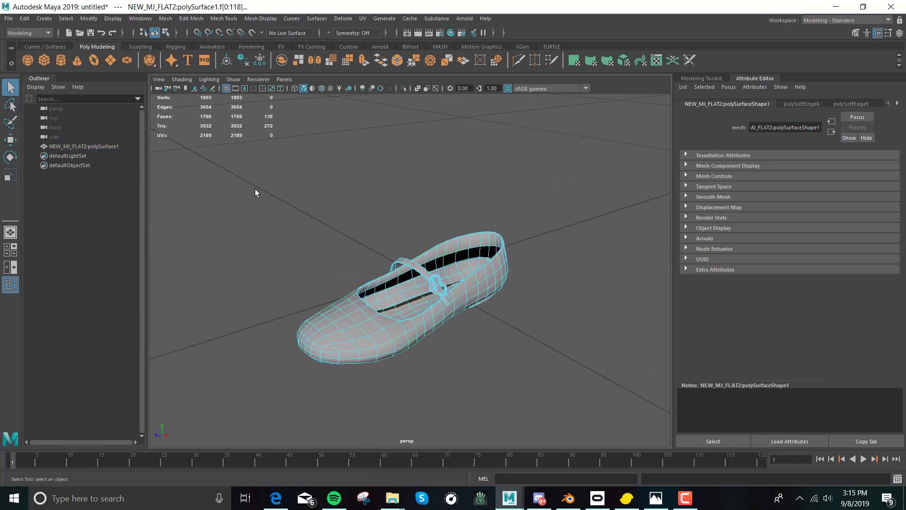
{"action": "left_click_drag", "start_coordinate": [220, 161], "coordinate": [604, 397]}
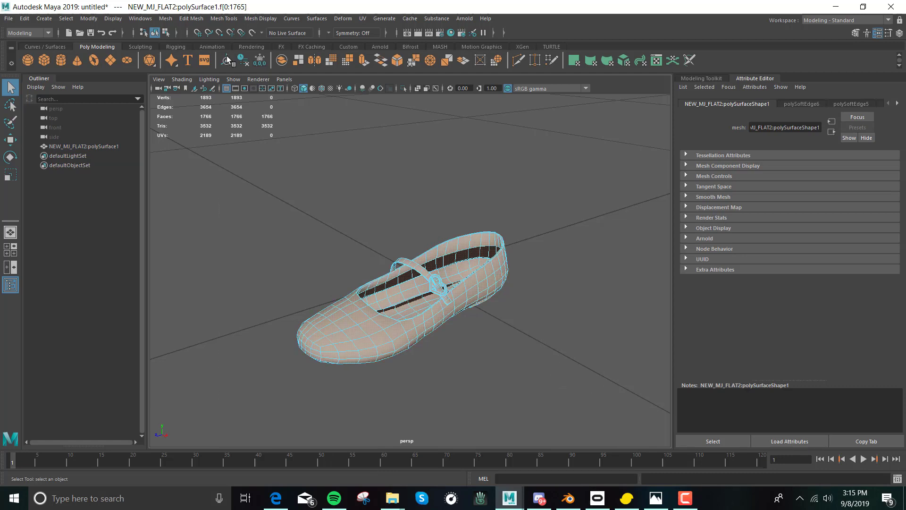
Step: Split the shoe into separate pieces with Mesh > Separate
{"action": "left_click", "coordinate": [165, 18]}
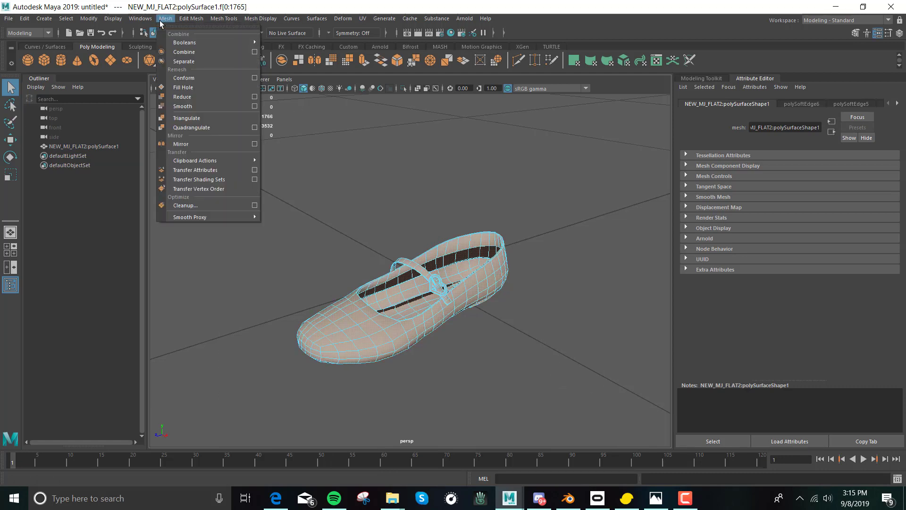
{"action": "left_click", "coordinate": [184, 62]}
{"action": "right_click", "coordinate": [442, 214]}
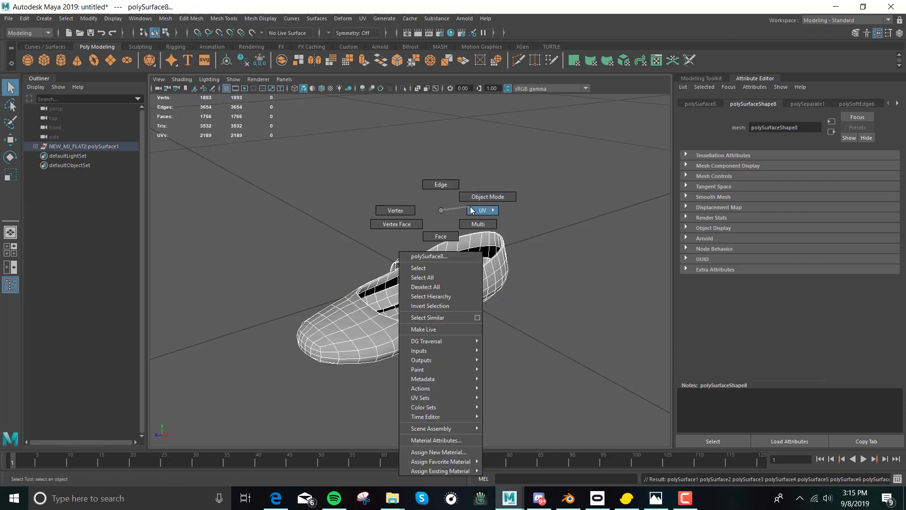
{"action": "right_click", "coordinate": [473, 208]}
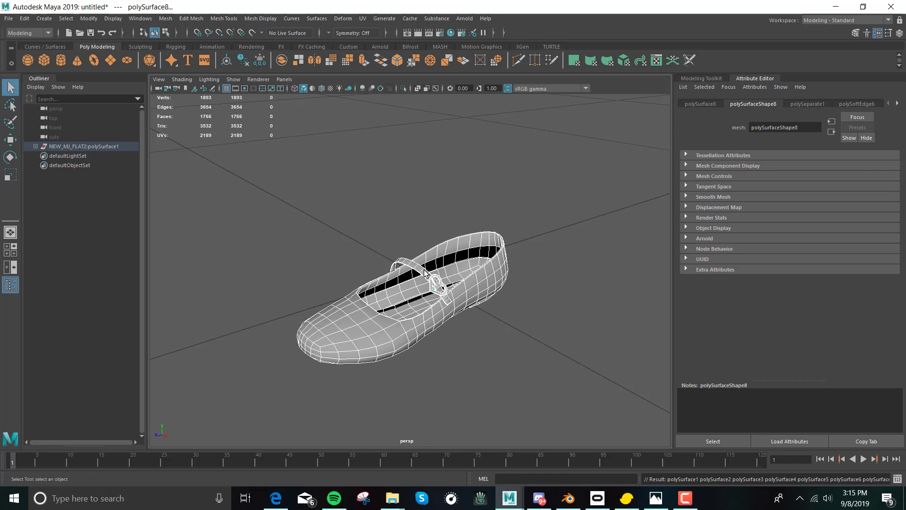
Step: Select the strap and expand the shoe group to list polySurface1 through polySurface8
{"action": "left_click", "coordinate": [425, 273]}
{"action": "scroll", "coordinate": [431, 281], "scroll_direction": "up", "scroll_amount": 2}
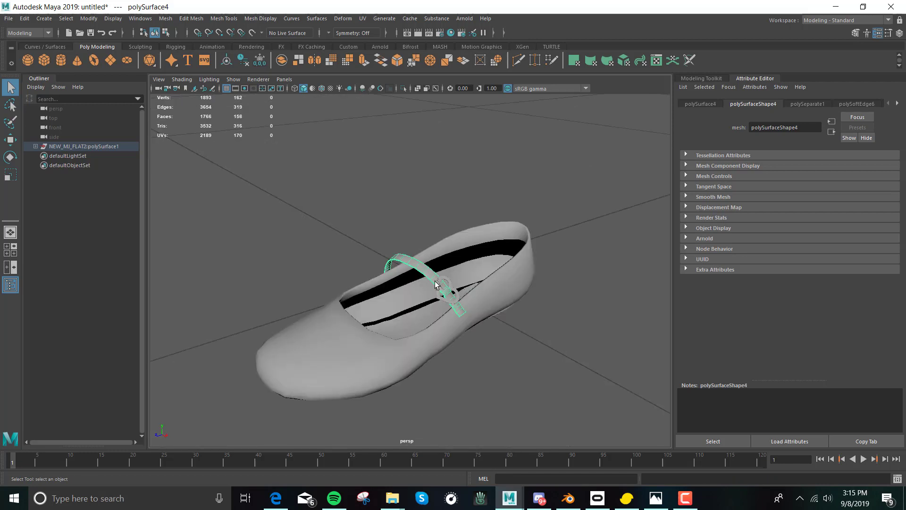
{"action": "left_click", "coordinate": [35, 146]}
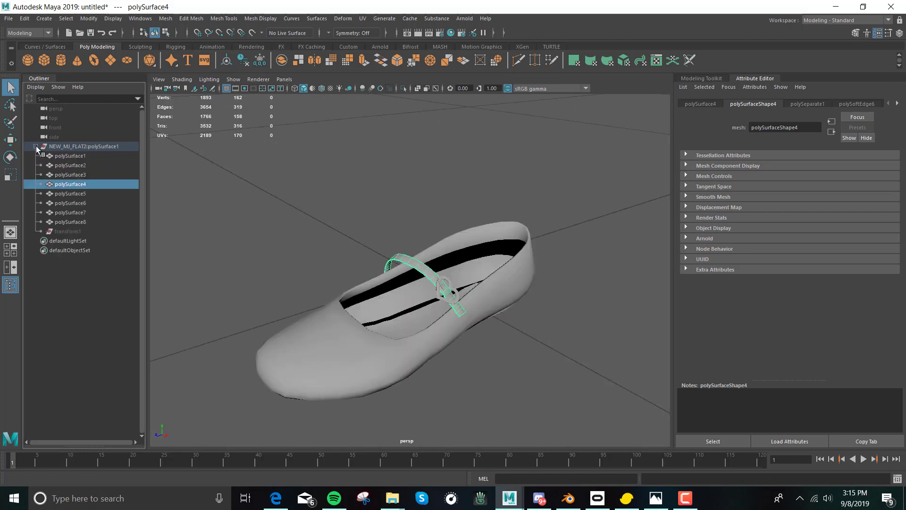
{"action": "left_click_drag", "start_coordinate": [512, 335], "coordinate": [453, 297], "text": "alt"}
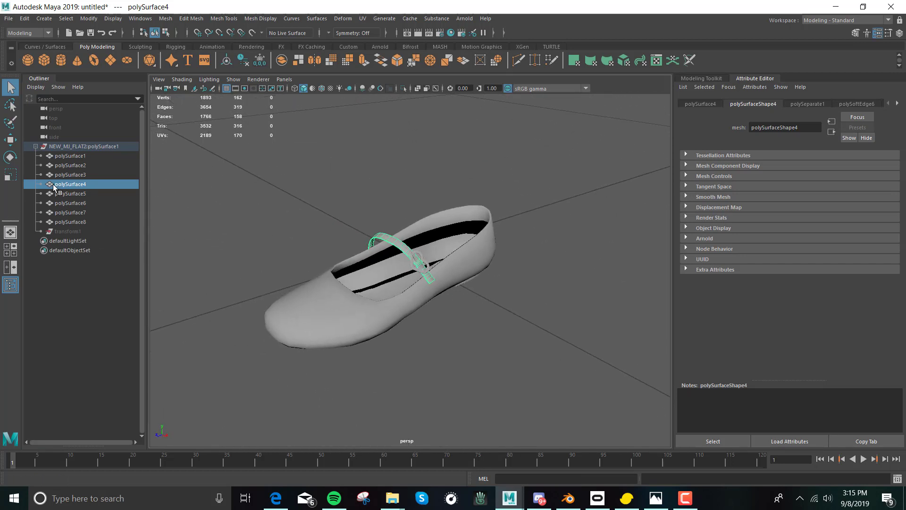
Step: Select the insole polySurface1 and hide all objects in the scene
{"action": "left_click", "coordinate": [70, 157]}
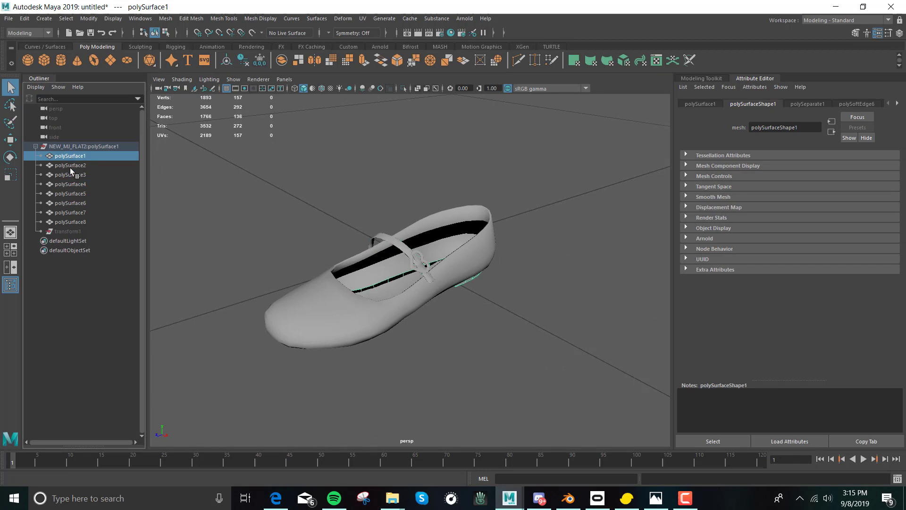
{"action": "left_click", "coordinate": [72, 165]}
{"action": "left_click", "coordinate": [76, 158]}
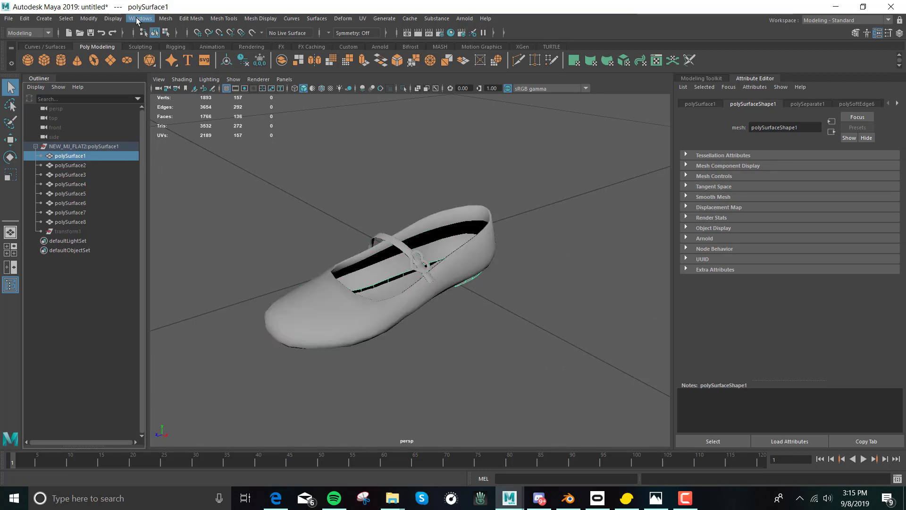
{"action": "left_click", "coordinate": [113, 19]}
{"action": "mouse_move", "coordinate": [133, 70]}
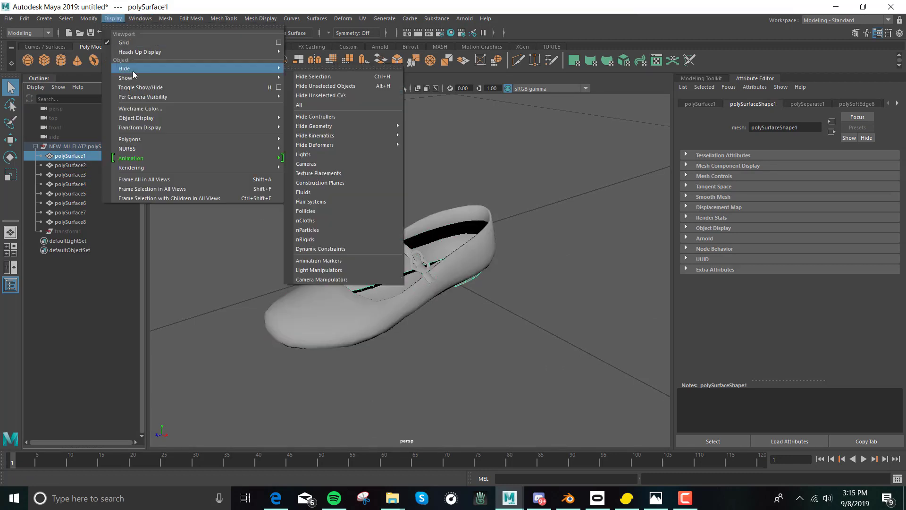
{"action": "left_click", "coordinate": [299, 105]}
Step: Show only the selected insole polySurface1 and view it from above
{"action": "left_click", "coordinate": [86, 158]}
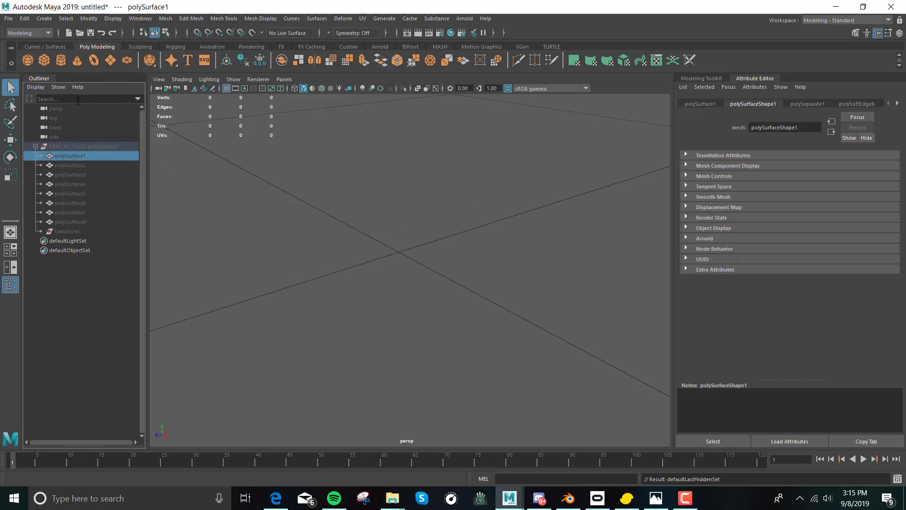
{"action": "left_click", "coordinate": [113, 18]}
{"action": "mouse_move", "coordinate": [130, 80]}
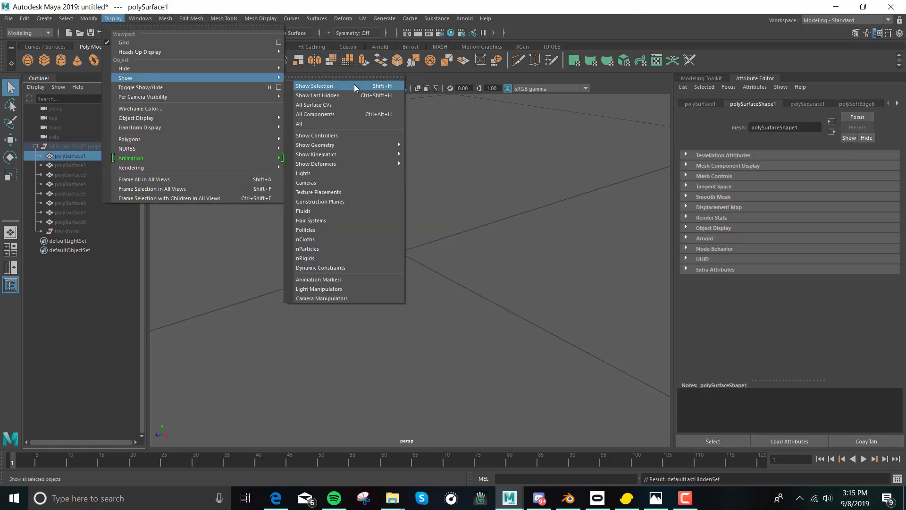
{"action": "left_click", "coordinate": [299, 123]}
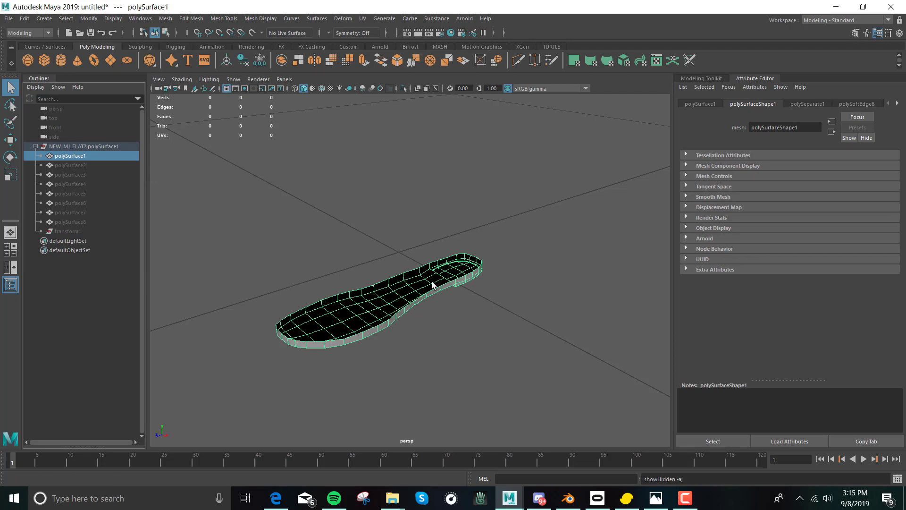
{"action": "left_click_drag", "start_coordinate": [439, 283], "coordinate": [423, 310], "text": "alt"}
{"action": "left_click_drag", "start_coordinate": [497, 304], "coordinate": [340, 313], "text": "alt"}
{"action": "right_click_drag", "start_coordinate": [340, 313], "coordinate": [383, 319], "text": "alt"}
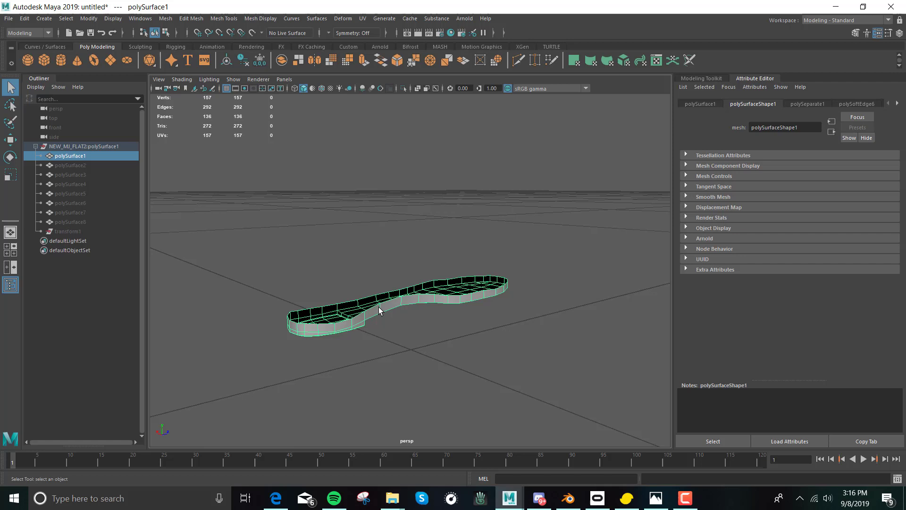
Step: Select all insole faces and apply an automatic UV projection
{"action": "right_click_drag", "start_coordinate": [378, 309], "coordinate": [376, 267]}
{"action": "left_click", "coordinate": [378, 308]}
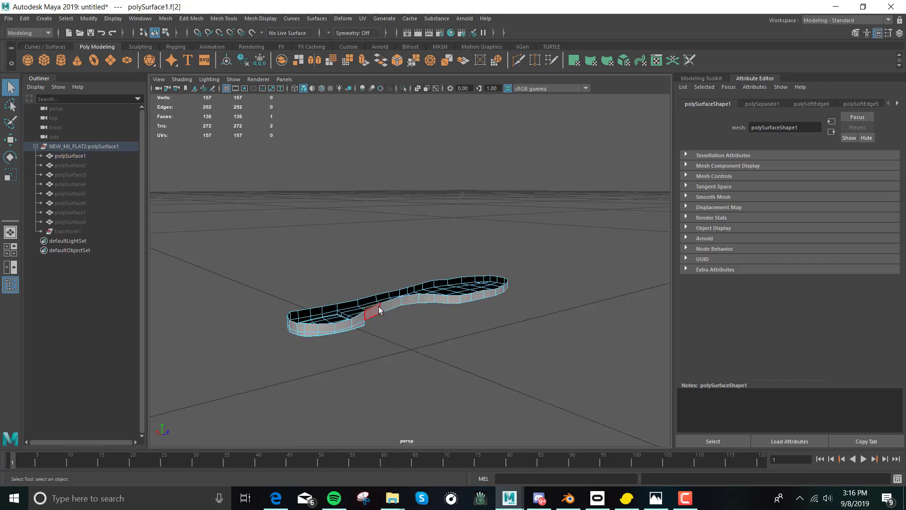
{"action": "right_click_drag", "start_coordinate": [375, 315], "coordinate": [372, 217]}
{"action": "left_click", "coordinate": [387, 308]}
{"action": "mouse_move", "coordinate": [387, 309]}
{"action": "right_mouse_down"}
{"action": "mouse_move", "coordinate": [387, 270]}
{"action": "mouse_move", "coordinate": [397, 298]}
{"action": "right_mouse_up"}
{"action": "double_click", "coordinate": [394, 306]}
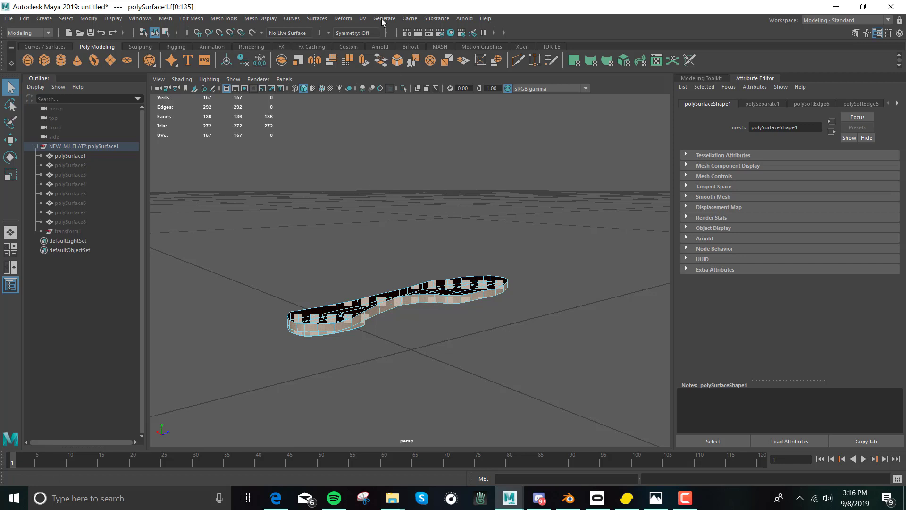
{"action": "left_click", "coordinate": [366, 19]}
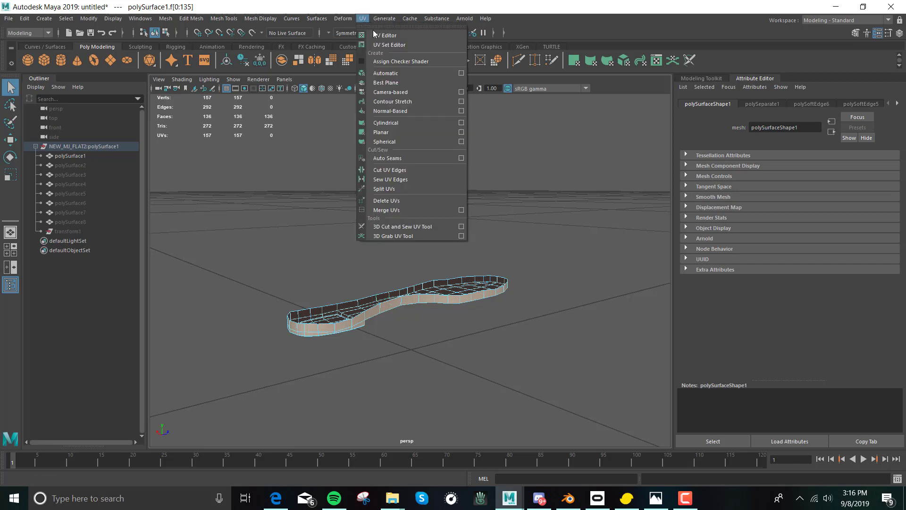
{"action": "left_click", "coordinate": [392, 76]}
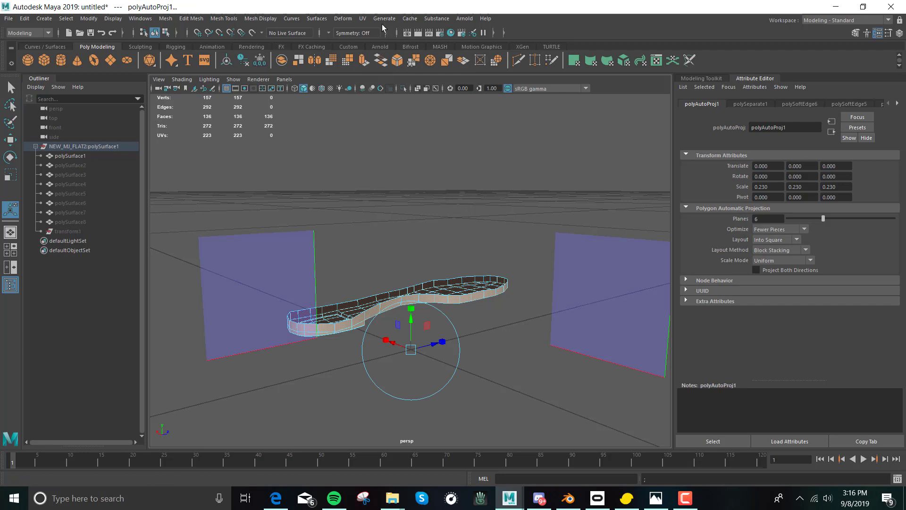
Step: Bring up the UV Set Editor showing map1 and move it aside
{"action": "left_click", "coordinate": [363, 19]}
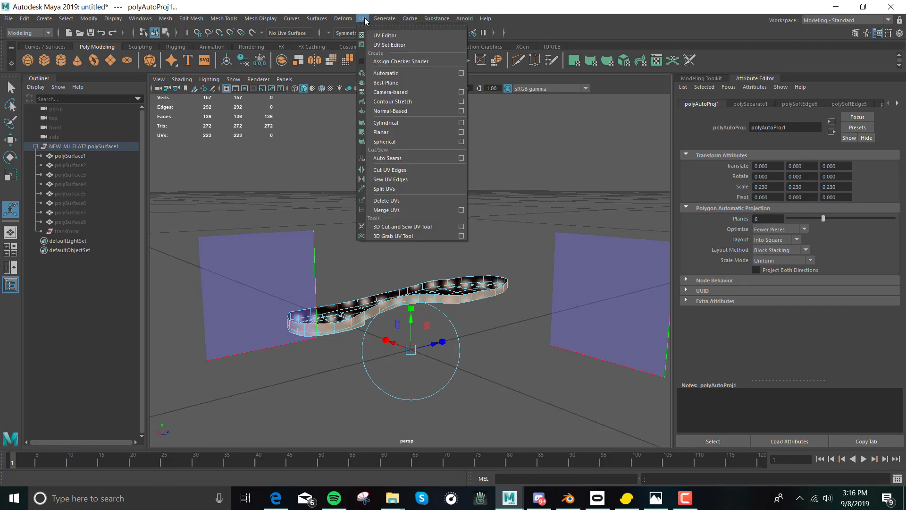
{"action": "left_click", "coordinate": [389, 45]}
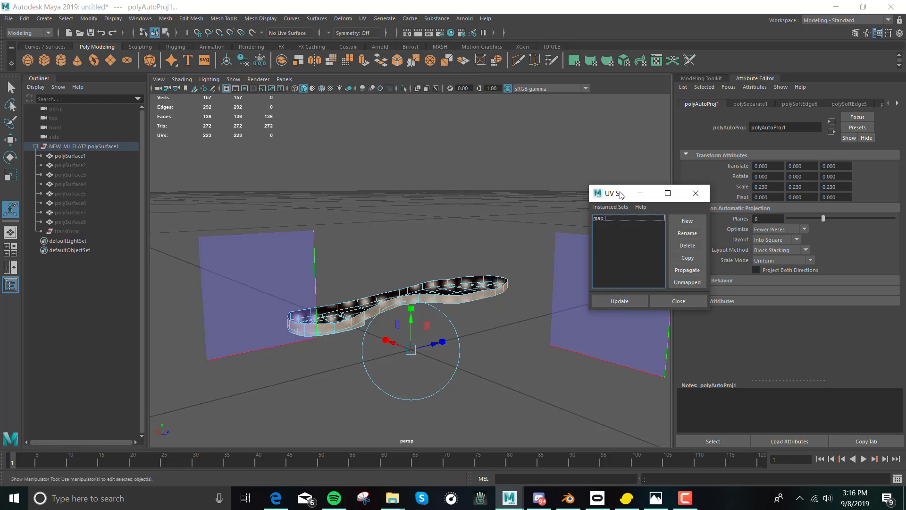
{"action": "left_click_drag", "start_coordinate": [621, 194], "coordinate": [826, 271]}
{"action": "left_click", "coordinate": [363, 18]}
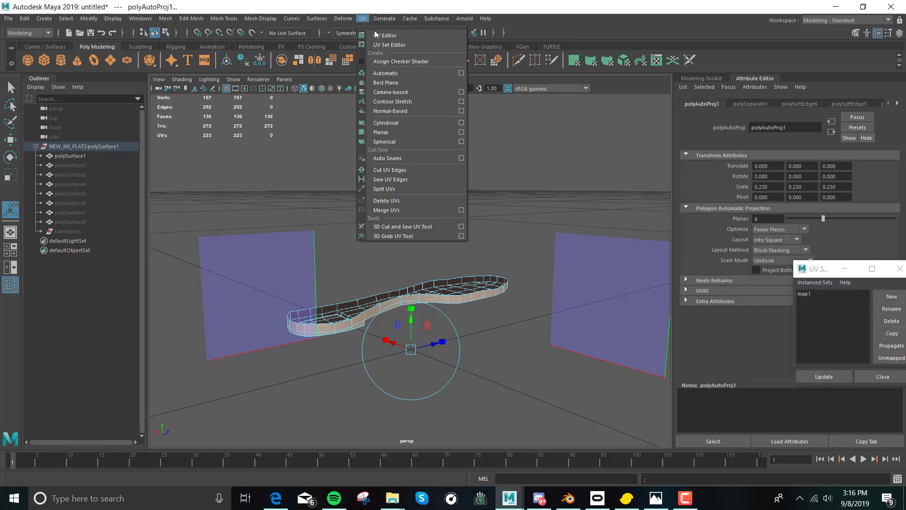
{"action": "left_click", "coordinate": [389, 45]}
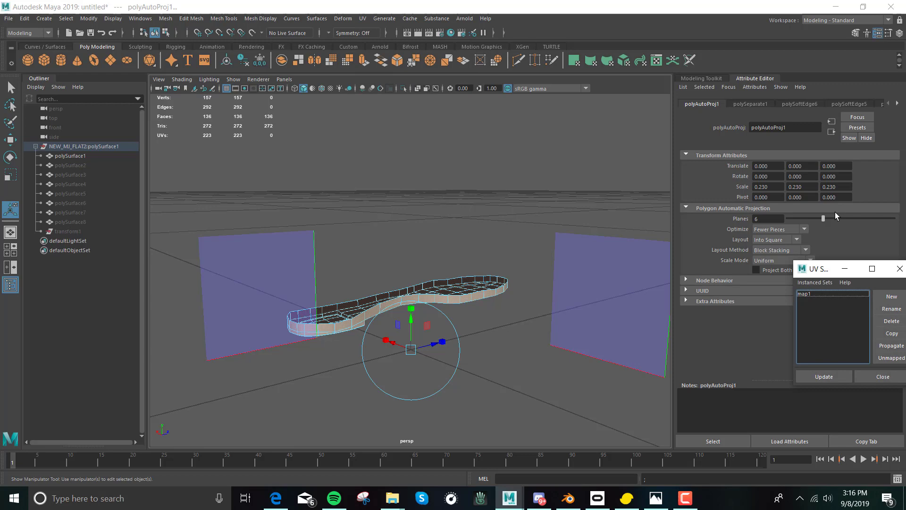
{"action": "left_click", "coordinate": [362, 18]}
{"action": "mouse_move", "coordinate": [384, 19]}
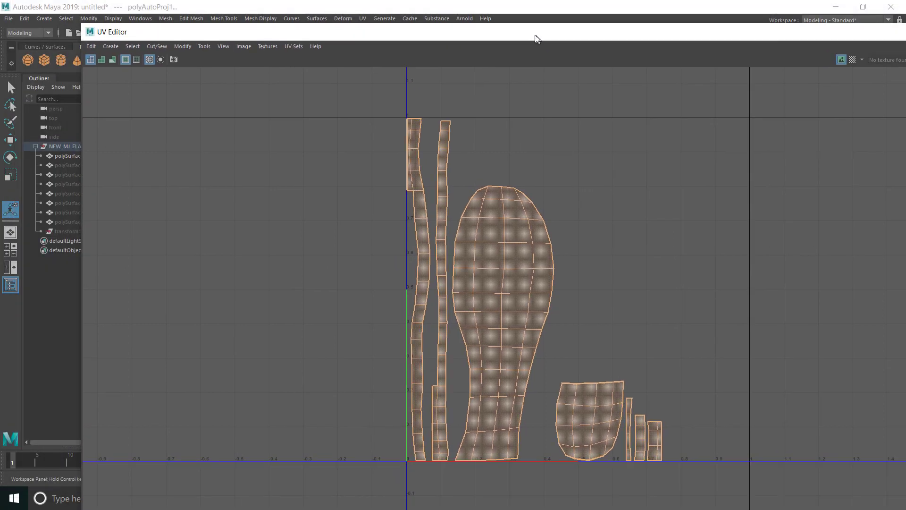
Step: Dock the UV Editor beside the viewport, raise the UV Toolkit, and expand Cut and Sew
{"action": "left_click_drag", "start_coordinate": [84, 24], "coordinate": [578, 31]}
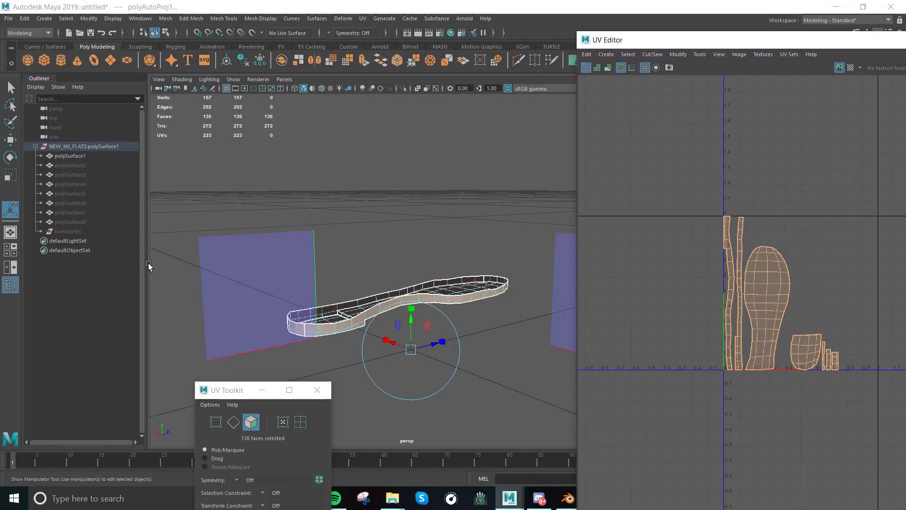
{"action": "left_click_drag", "start_coordinate": [215, 389], "coordinate": [106, 75]}
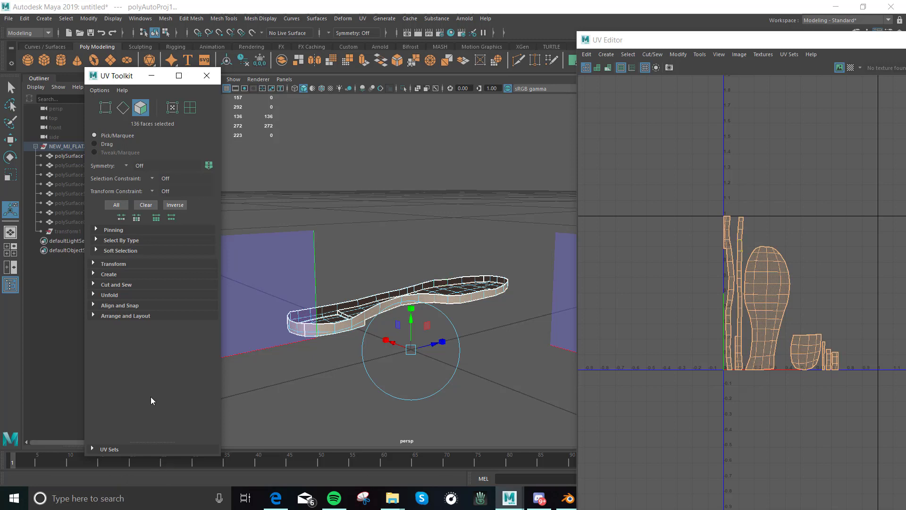
{"action": "left_click", "coordinate": [94, 284]}
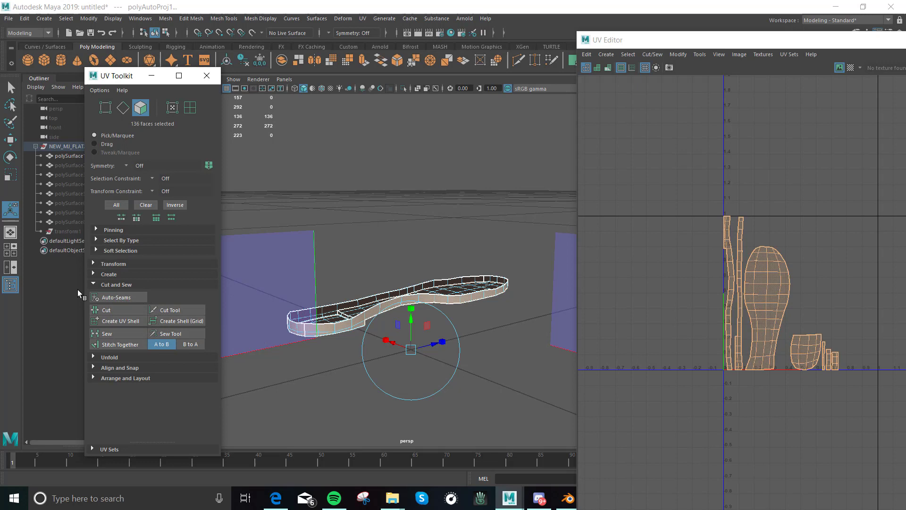
Step: Sew the insole's UV shells together and select the first edge loop around it
{"action": "left_click", "coordinate": [118, 333]}
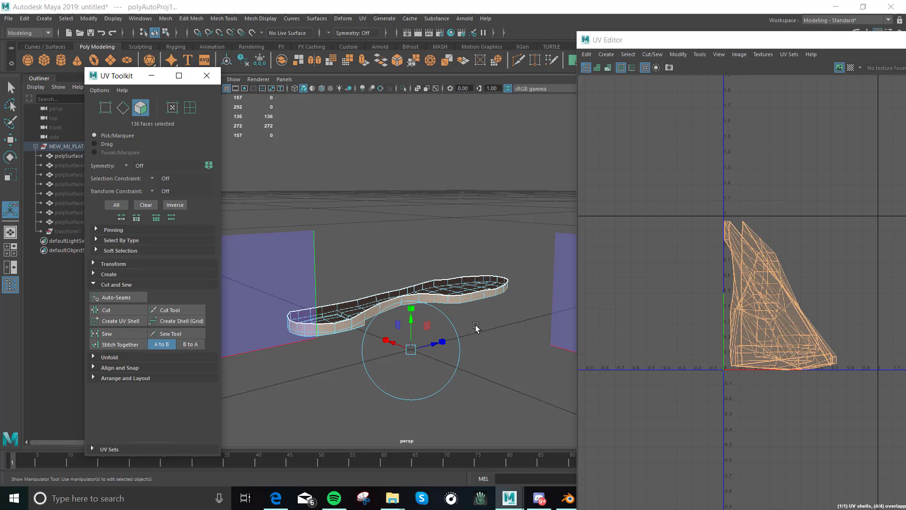
{"action": "left_click_drag", "start_coordinate": [476, 327], "coordinate": [470, 309], "text": "alt"}
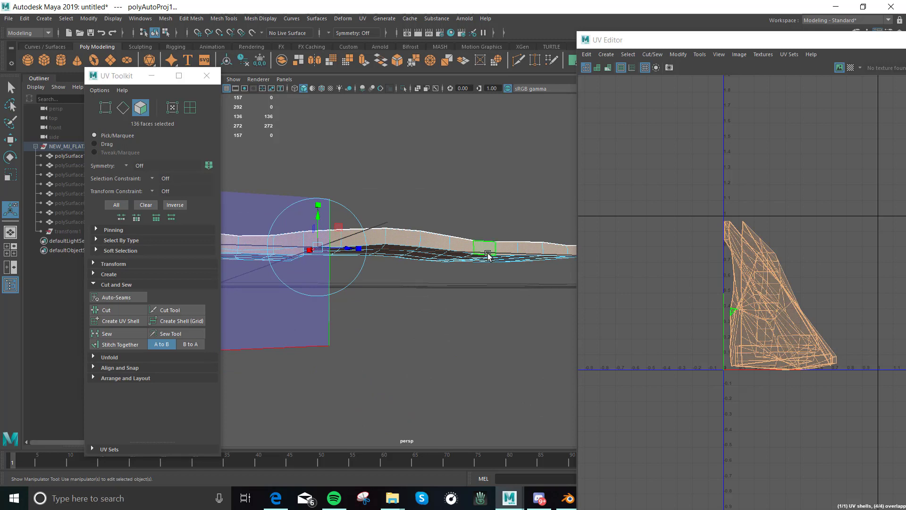
{"action": "right_click_drag", "start_coordinate": [488, 241], "coordinate": [490, 224]}
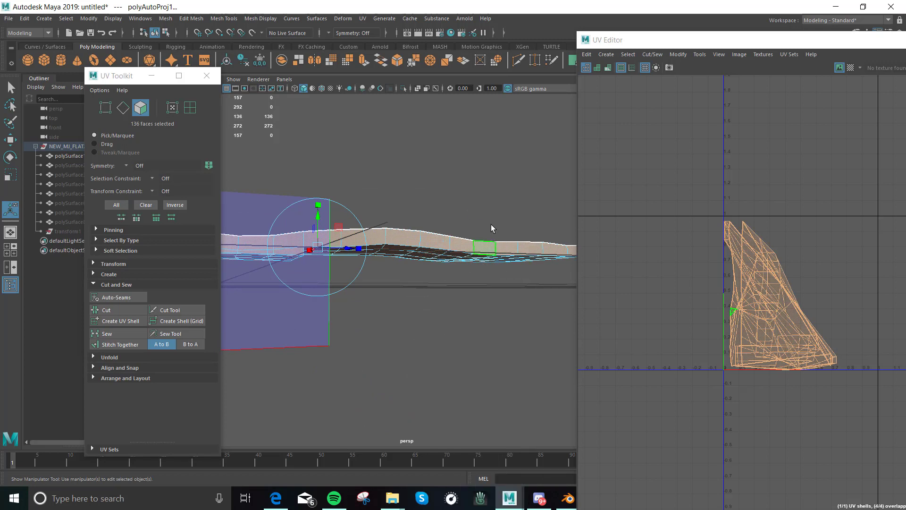
{"action": "double_click", "coordinate": [486, 251]}
Step: Add heel rim edges and the step's edge loops to the seam selection
{"action": "left_click_drag", "start_coordinate": [486, 250], "coordinate": [381, 276], "text": "alt"}
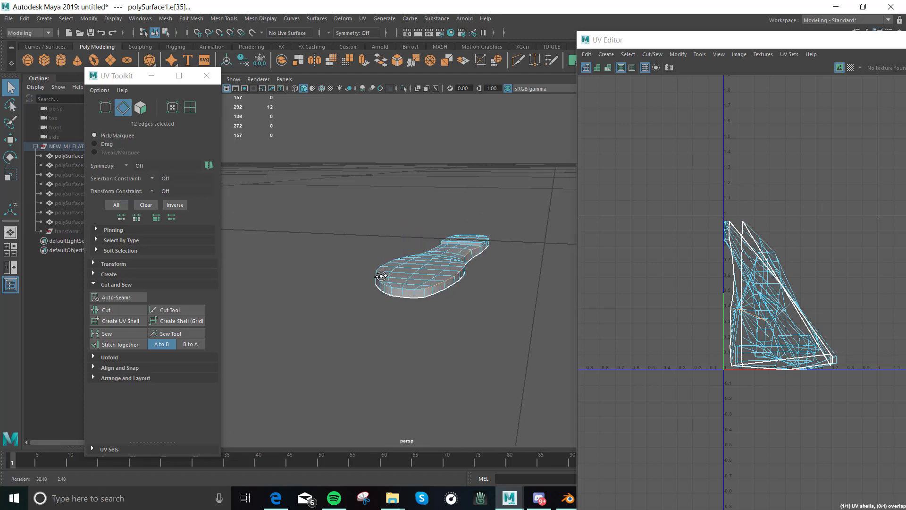
{"action": "scroll", "coordinate": [461, 350], "scroll_direction": "up", "scroll_amount": 5}
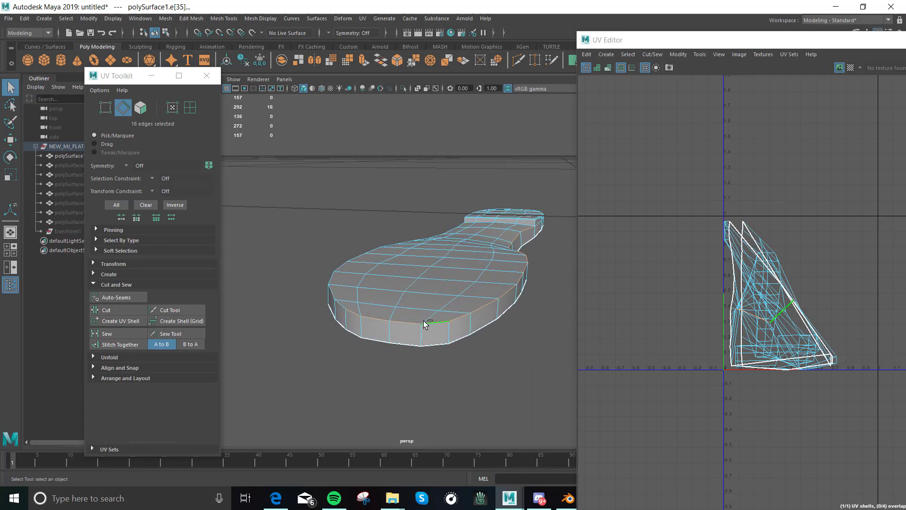
{"action": "mouse_move", "coordinate": [423, 321]}
{"action": "left_mouse_down", "text": "alt"}
{"action": "mouse_move", "coordinate": [374, 327]}
{"action": "mouse_move", "coordinate": [419, 311]}
{"action": "left_mouse_up", "text": "alt"}
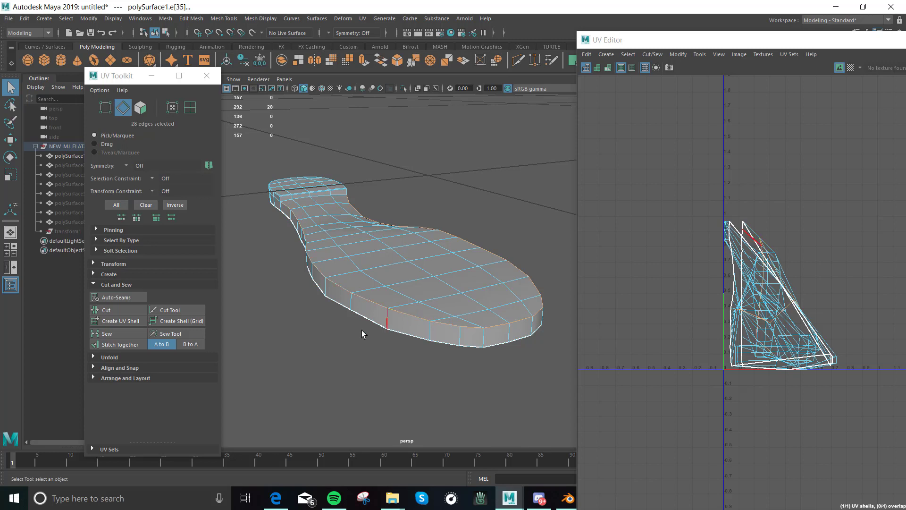
{"action": "left_click_drag", "start_coordinate": [362, 330], "coordinate": [318, 320], "text": "alt"}
{"action": "left_click", "coordinate": [398, 260], "text": "shift"}
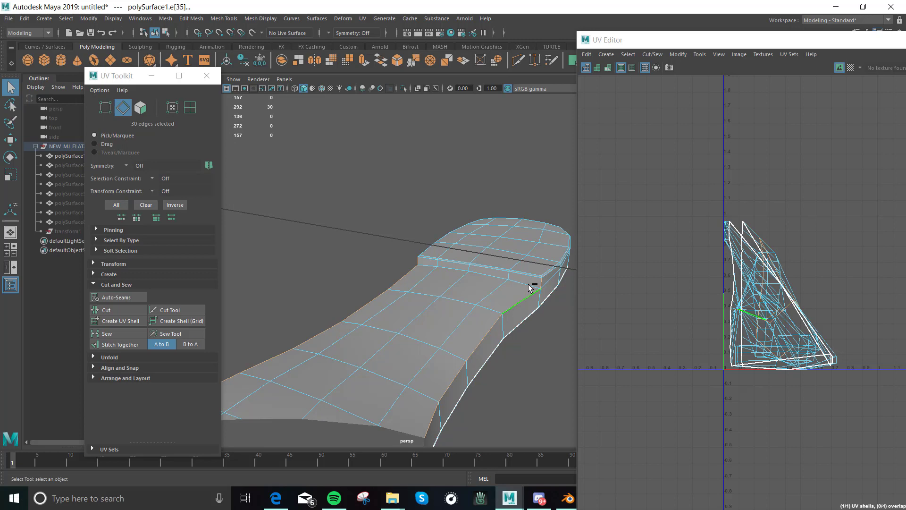
{"action": "left_click", "coordinate": [491, 273], "text": "shift"}
{"action": "double_click", "coordinate": [486, 275], "text": "shift"}
{"action": "left_click_drag", "start_coordinate": [520, 334], "coordinate": [283, 328], "text": "alt"}
{"action": "double_click", "coordinate": [488, 336], "text": "shift"}
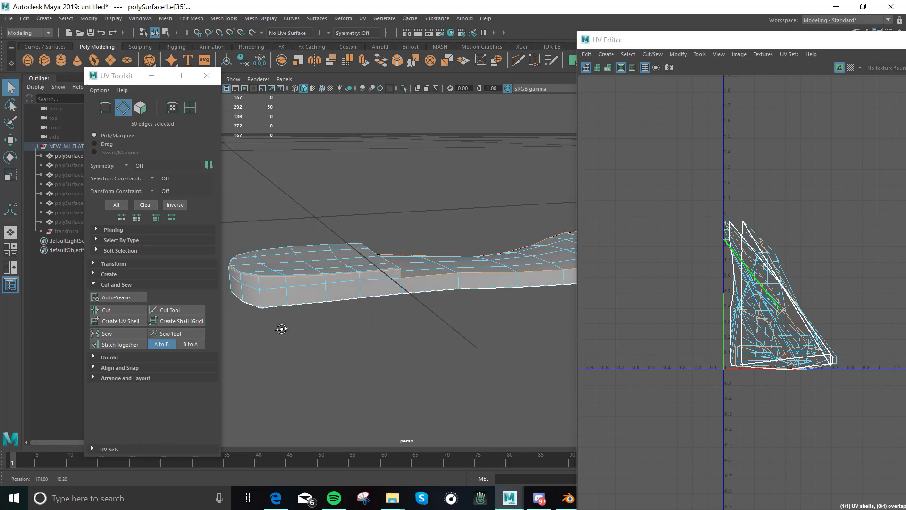
Step: Cut UV seams along the 51-edge selection, leaving four UV shells
{"action": "middle_click_drag", "start_coordinate": [377, 304], "coordinate": [271, 330], "text": "alt"}
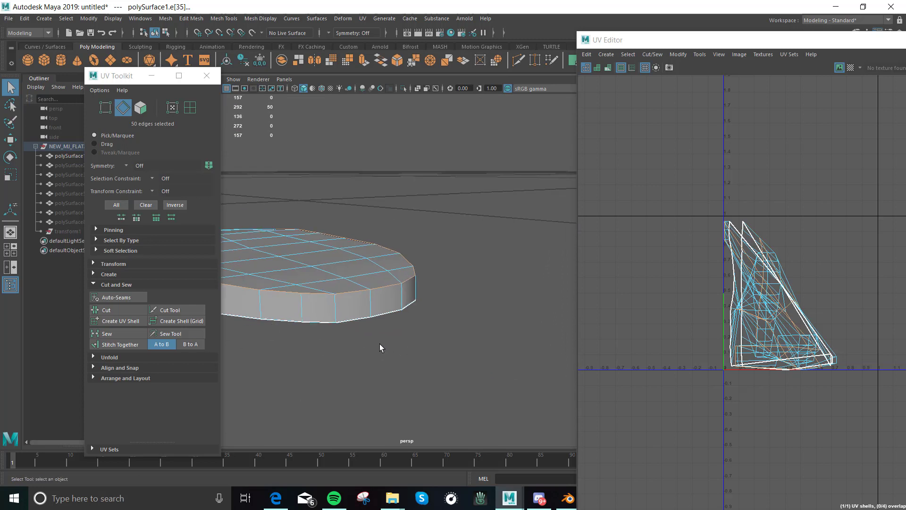
{"action": "left_click_drag", "start_coordinate": [339, 386], "coordinate": [362, 387], "text": "alt"}
{"action": "scroll", "coordinate": [425, 358], "scroll_direction": "down", "scroll_amount": 3}
{"action": "left_click_drag", "start_coordinate": [421, 356], "coordinate": [336, 364], "text": "alt"}
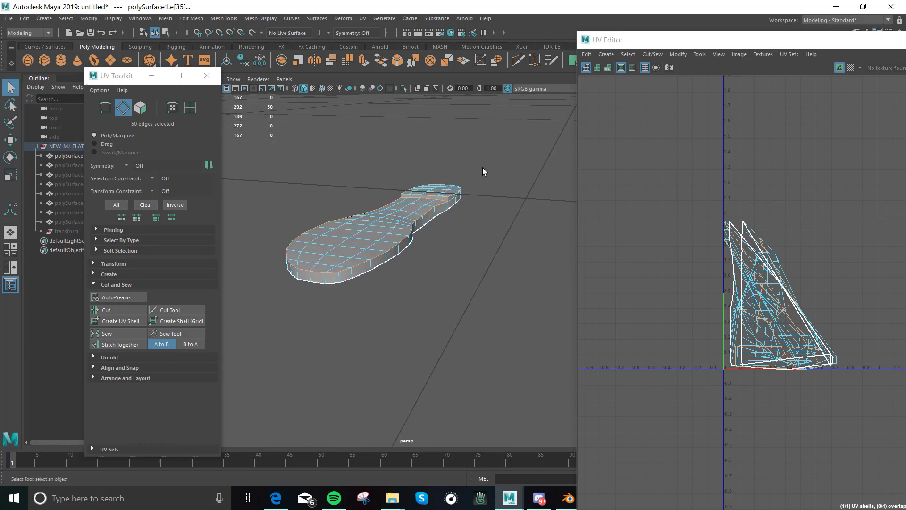
{"action": "left_click", "coordinate": [340, 278], "text": "shift"}
{"action": "left_click", "coordinate": [340, 277], "text": "shift"}
{"action": "left_click_drag", "start_coordinate": [450, 299], "coordinate": [394, 299], "text": "alt"}
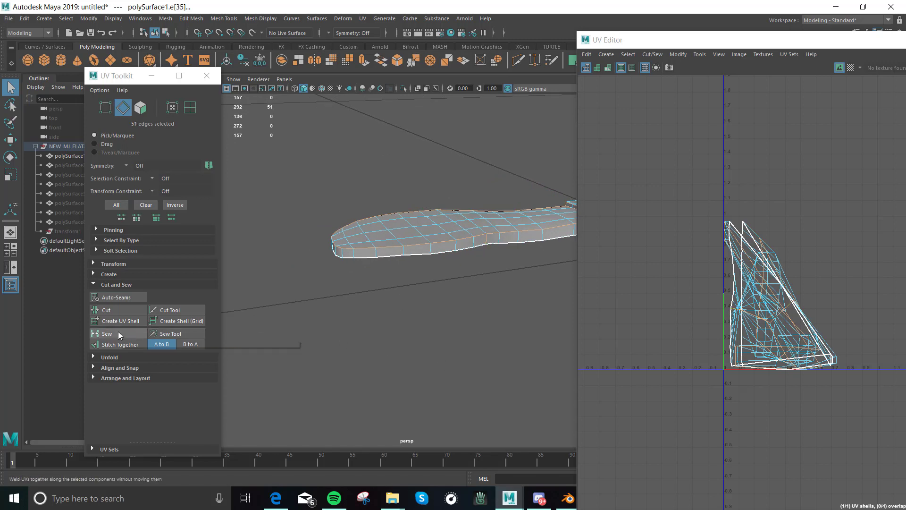
{"action": "left_click", "coordinate": [114, 311]}
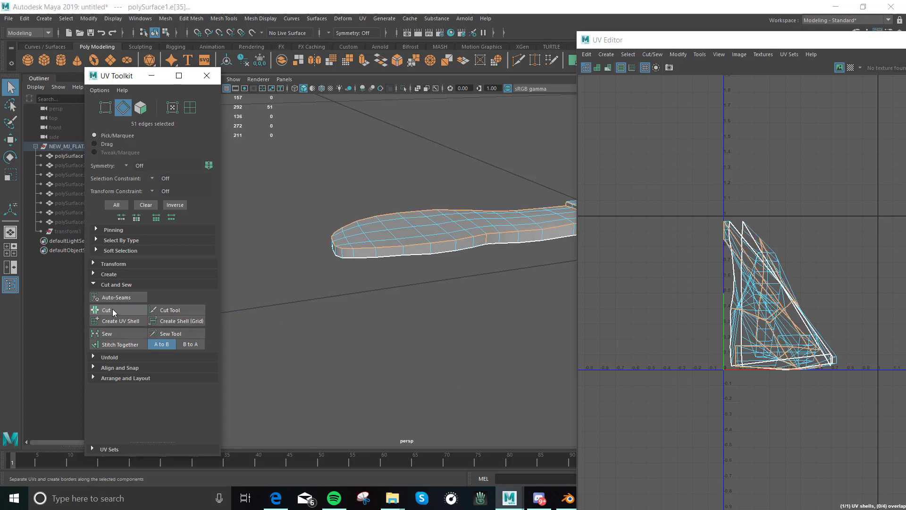
{"action": "right_click_drag", "start_coordinate": [489, 240], "coordinate": [495, 281]}
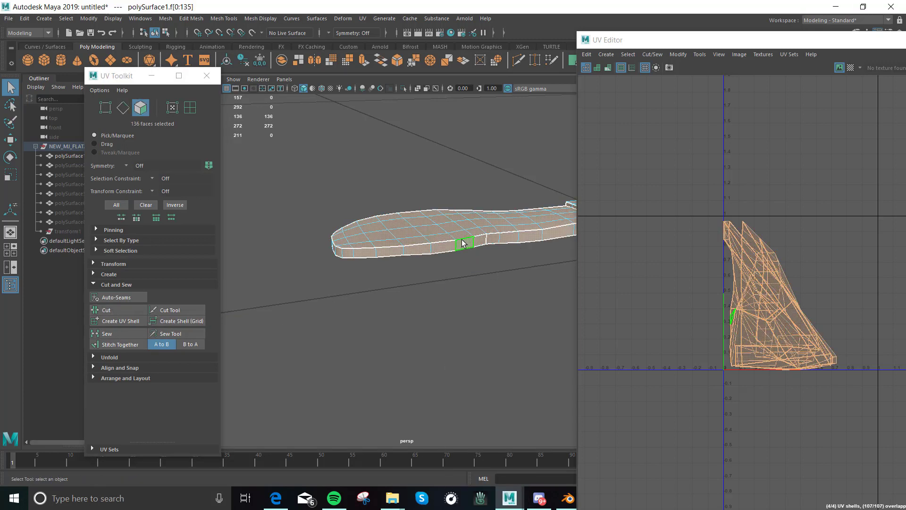
Step: Unfold the insole's four UV shells flat
{"action": "left_click", "coordinate": [93, 357]}
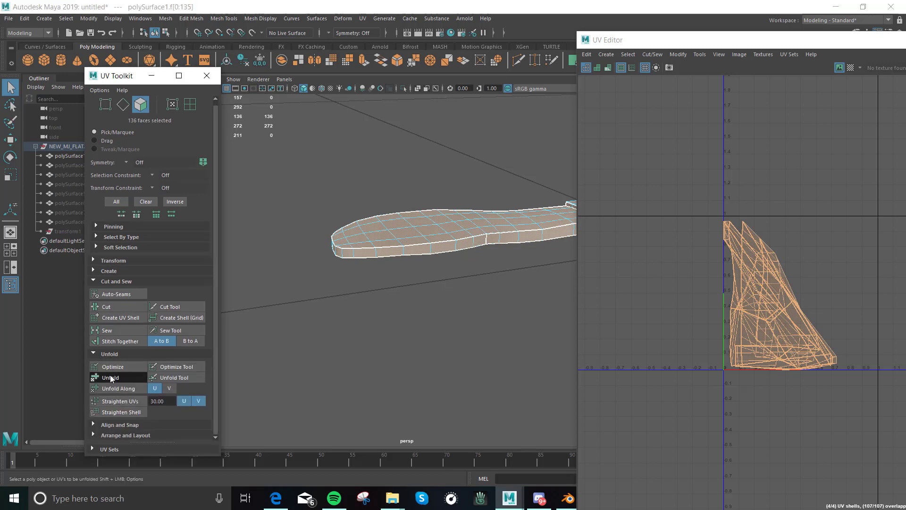
{"action": "left_click", "coordinate": [111, 378]}
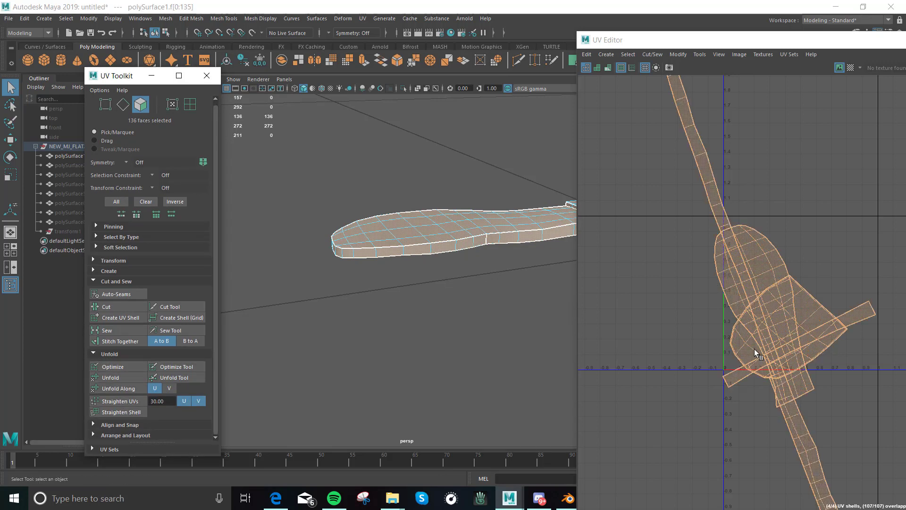
{"action": "scroll", "coordinate": [812, 358], "scroll_direction": "down", "scroll_amount": 2}
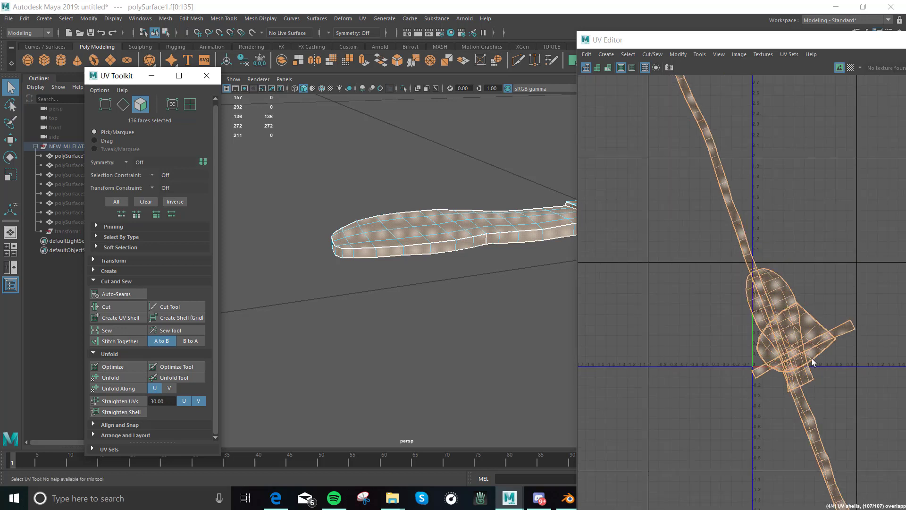
{"action": "scroll", "coordinate": [812, 358], "scroll_direction": "down", "scroll_amount": 3}
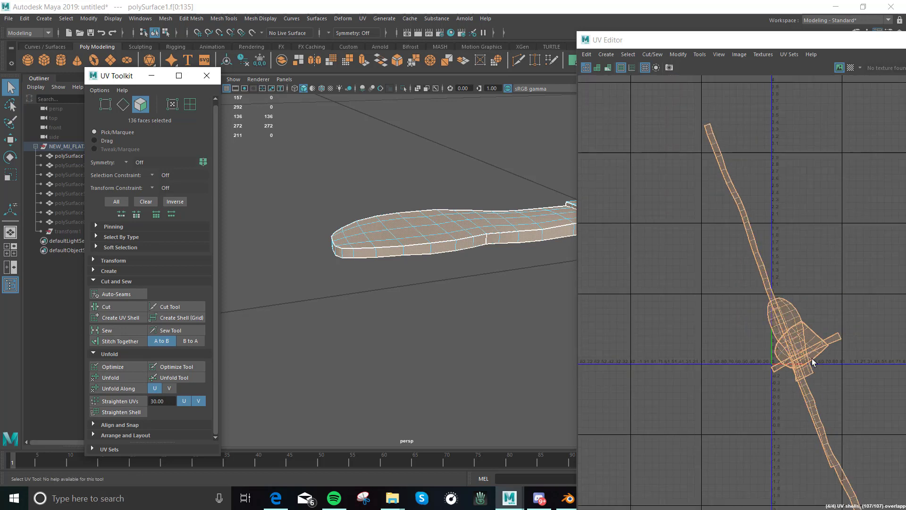
Step: Lay out the shells in 0–1 space, orient them to the axes, and lay out again
{"action": "left_click", "coordinate": [108, 435]}
{"action": "scroll", "coordinate": [110, 425], "scroll_direction": "down", "scroll_amount": 3}
{"action": "scroll", "coordinate": [110, 423], "scroll_direction": "down", "scroll_amount": 2}
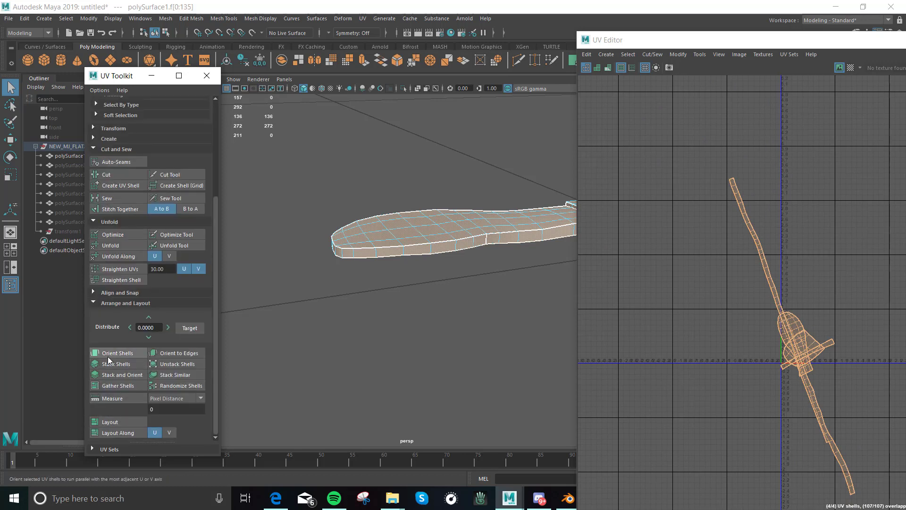
{"action": "left_click", "coordinate": [121, 423]}
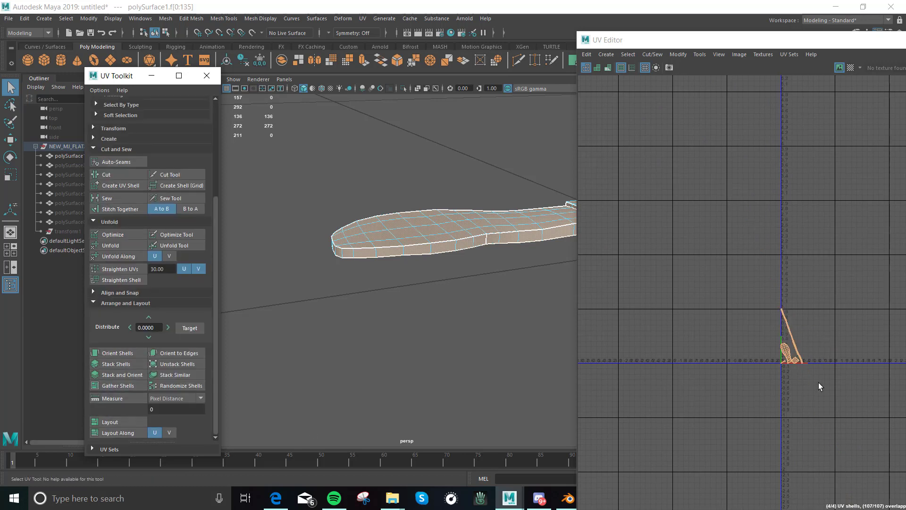
{"action": "scroll", "coordinate": [812, 387], "scroll_direction": "up", "scroll_amount": 4}
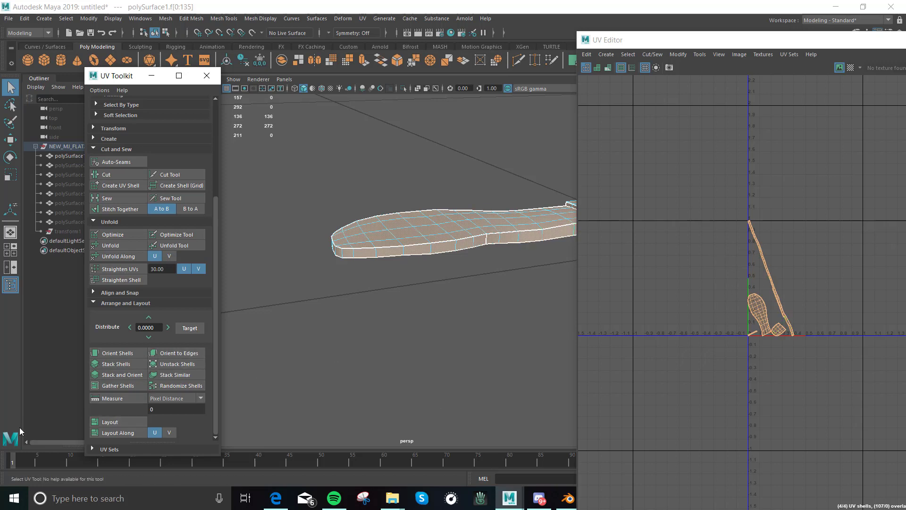
{"action": "left_click", "coordinate": [121, 356]}
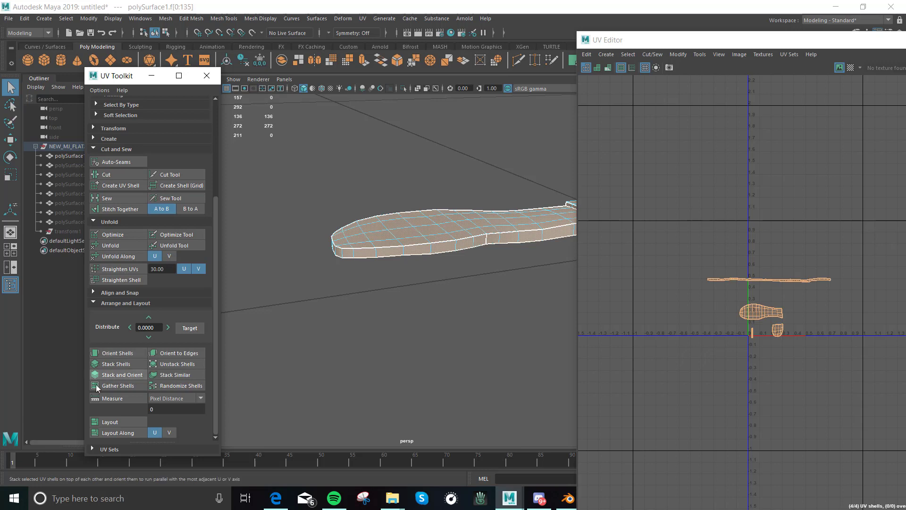
{"action": "left_click", "coordinate": [107, 422]}
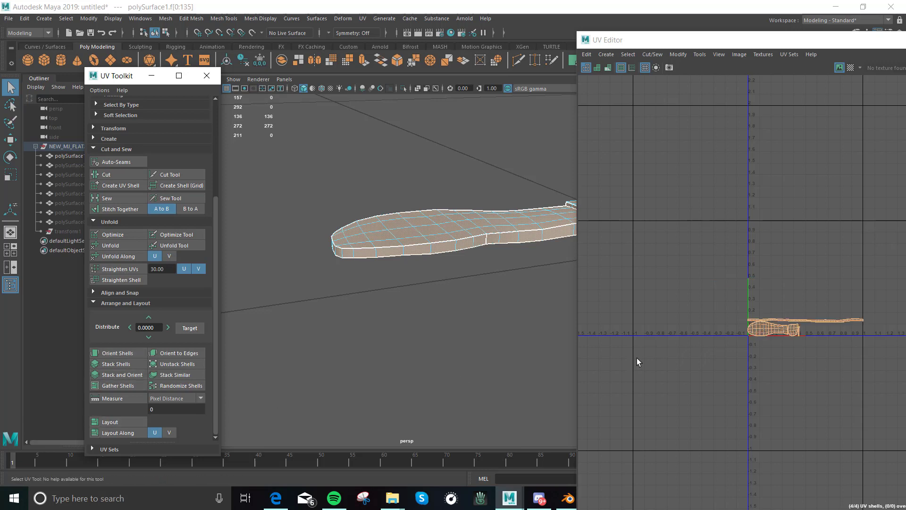
{"action": "scroll", "coordinate": [865, 336], "scroll_direction": "up", "scroll_amount": 5}
Step: Cut a UV seam at one edge of the insole's side strip
{"action": "scroll", "coordinate": [802, 326], "scroll_direction": "up", "scroll_amount": 2}
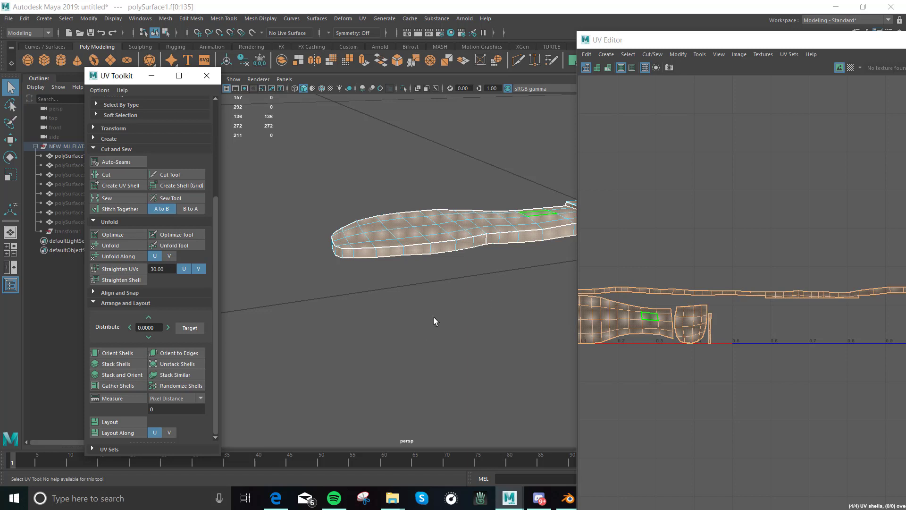
{"action": "left_click_drag", "start_coordinate": [380, 347], "coordinate": [542, 323], "text": "alt"}
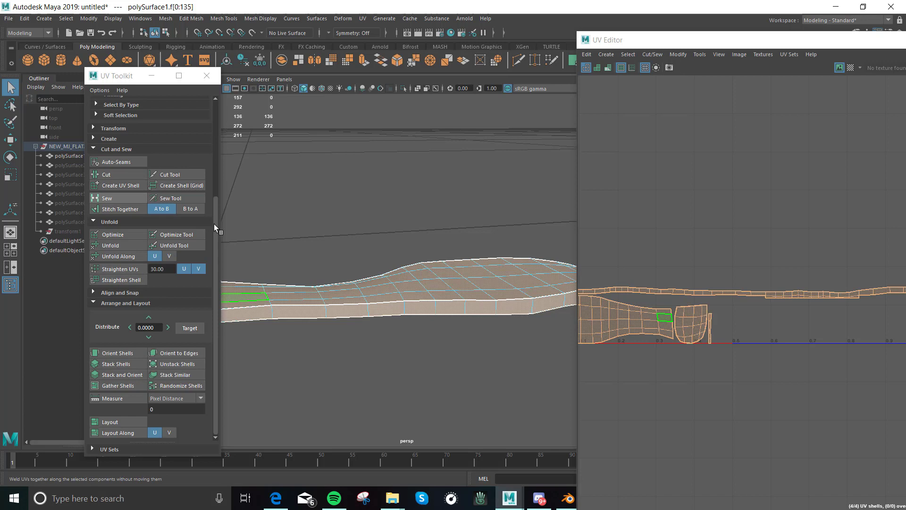
{"action": "right_click_drag", "start_coordinate": [342, 222], "coordinate": [346, 198]}
{"action": "scroll", "coordinate": [380, 350], "scroll_direction": "down", "scroll_amount": 4}
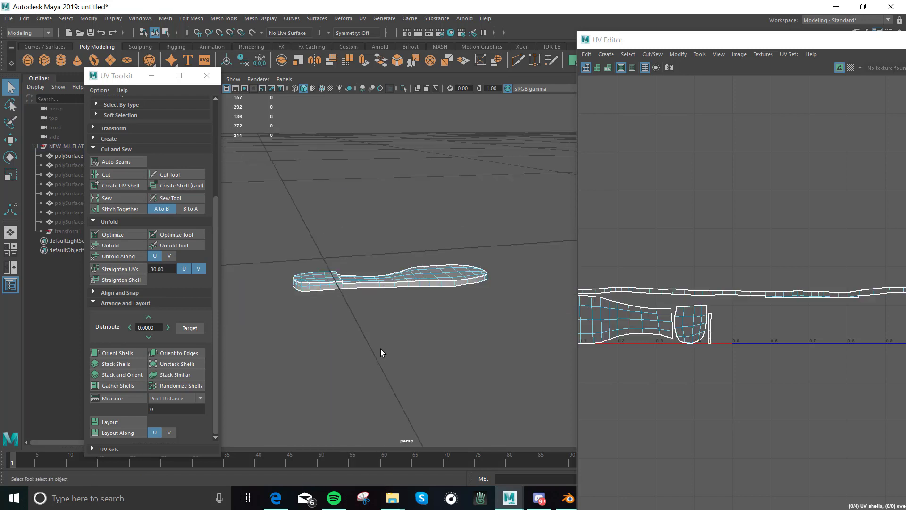
{"action": "scroll", "coordinate": [380, 349], "scroll_direction": "up", "scroll_amount": 4}
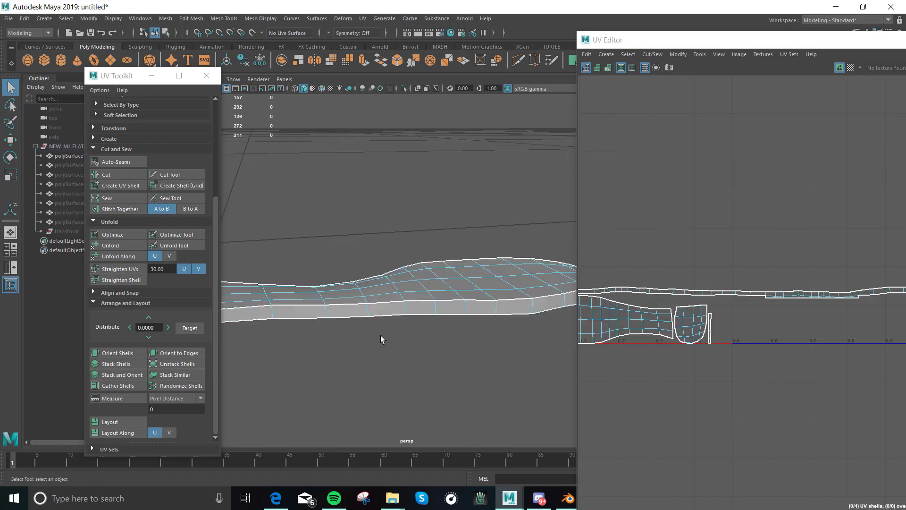
{"action": "left_click", "coordinate": [370, 311]}
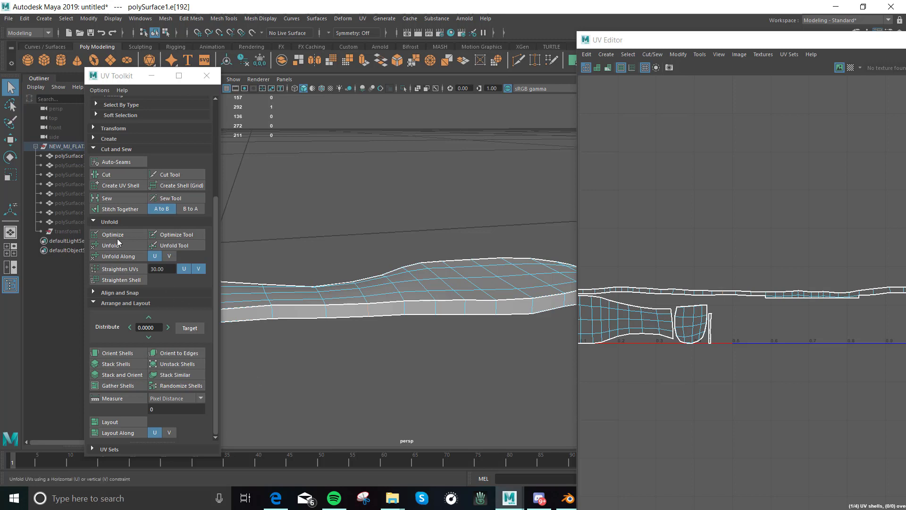
{"action": "left_click", "coordinate": [113, 175]}
Step: Unfold, orient and lay out the five UV shells without overlaps
{"action": "right_click_drag", "start_coordinate": [421, 193], "coordinate": [421, 209]}
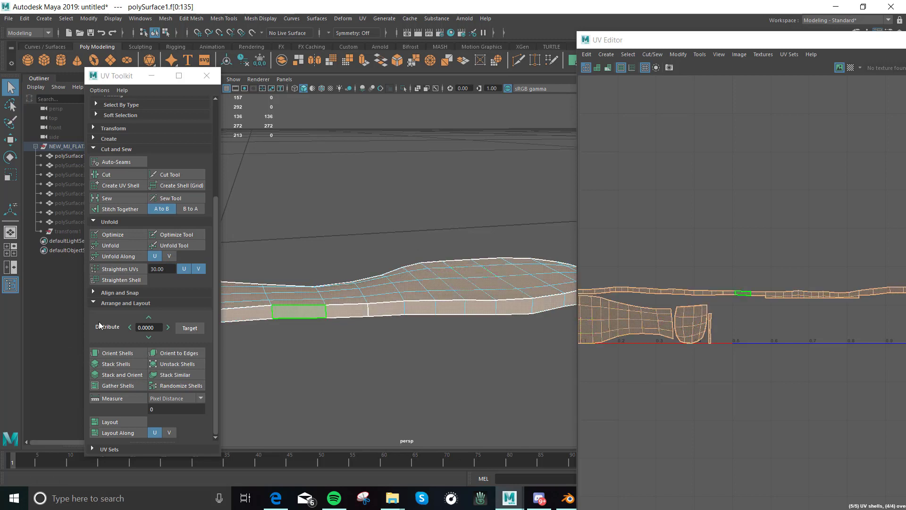
{"action": "left_click", "coordinate": [110, 245]}
{"action": "left_click", "coordinate": [116, 353]}
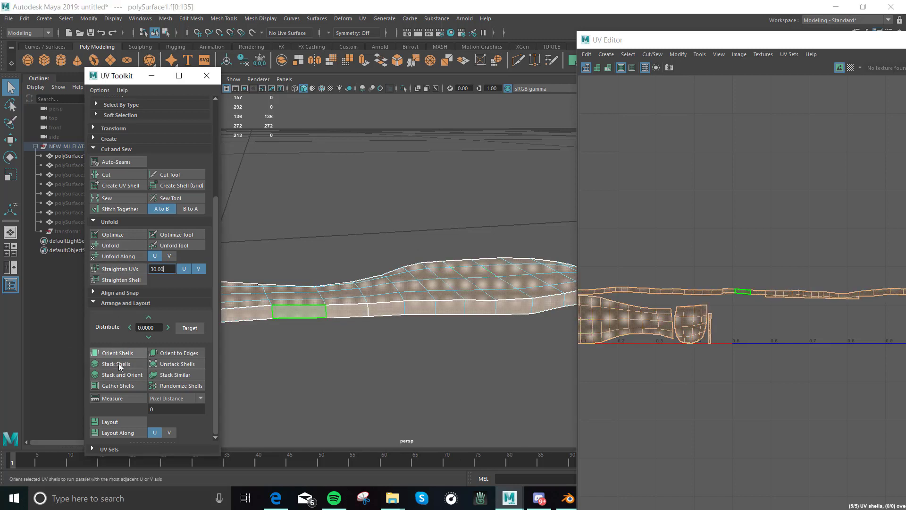
{"action": "left_click", "coordinate": [122, 422]}
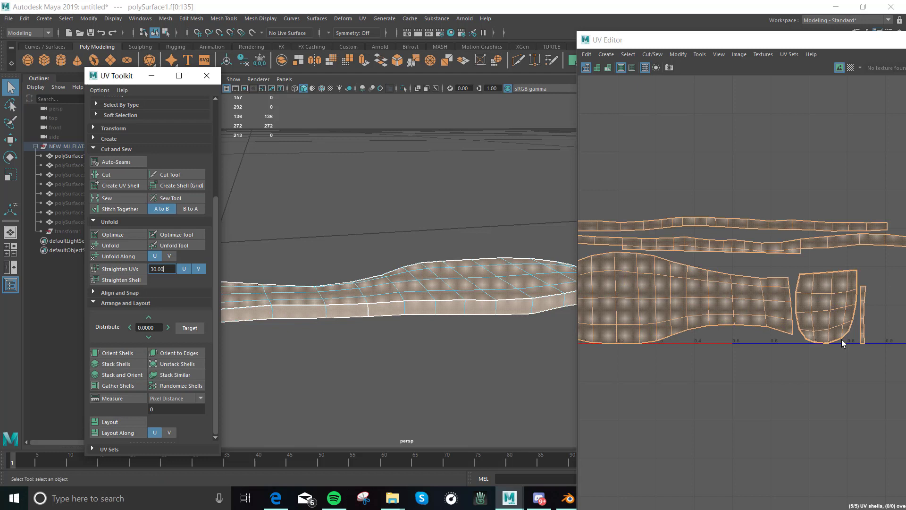
{"action": "scroll", "coordinate": [843, 342], "scroll_direction": "down", "scroll_amount": 3}
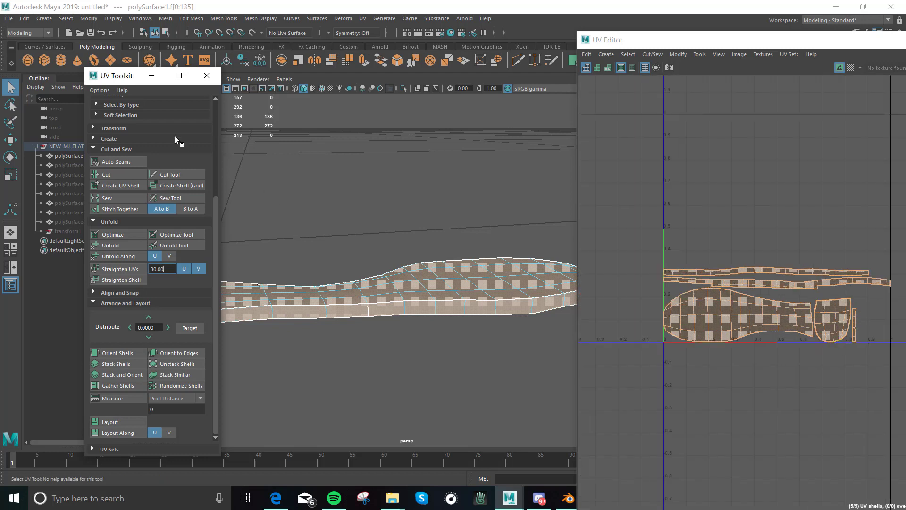
{"action": "right_click_drag", "start_coordinate": [358, 217], "coordinate": [377, 208]}
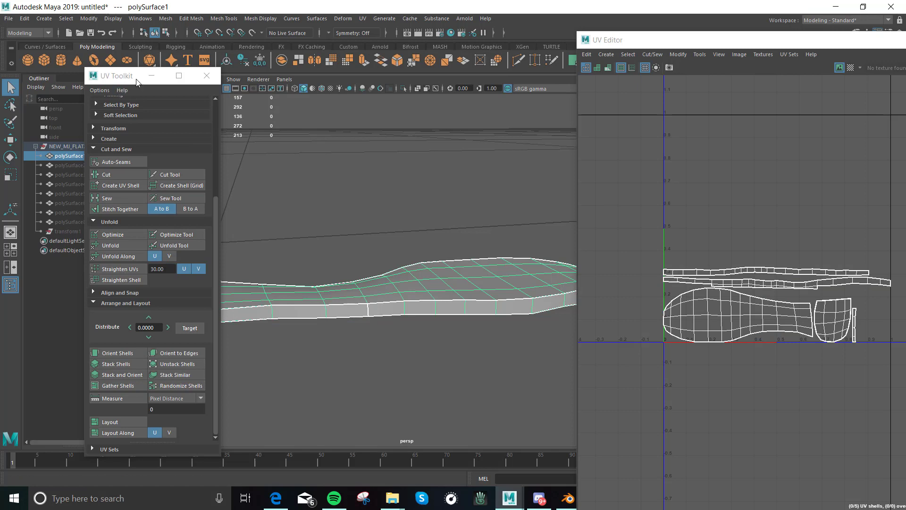
Step: Hide the insole polySurface1
{"action": "left_click_drag", "start_coordinate": [126, 77], "coordinate": [83, 229]}
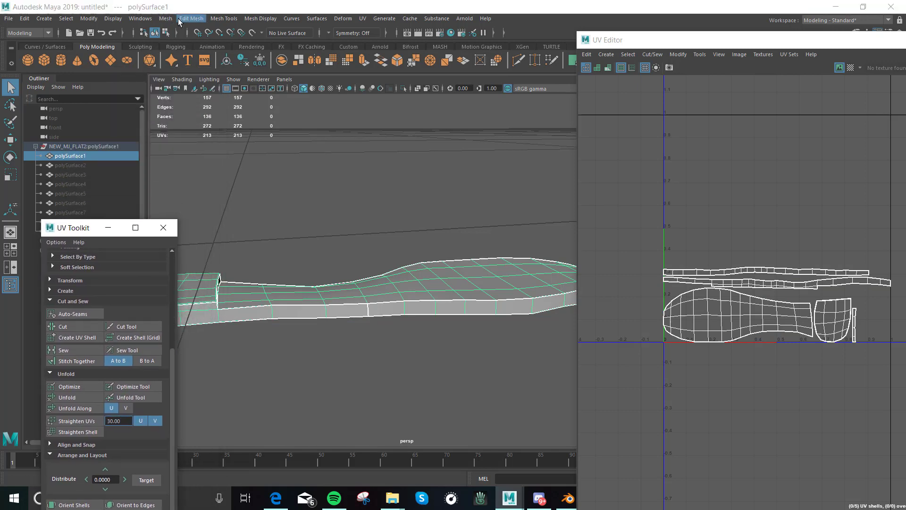
{"action": "left_click", "coordinate": [113, 18]}
{"action": "mouse_move", "coordinate": [178, 69]}
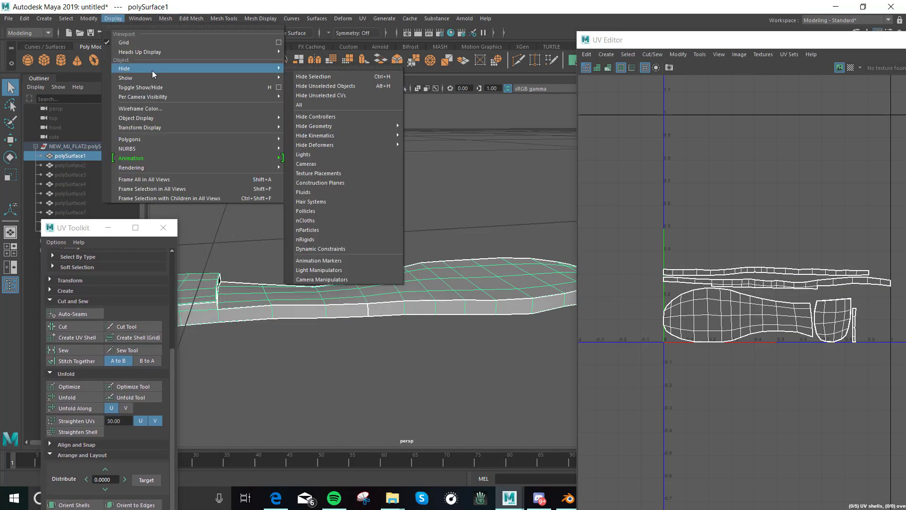
{"action": "left_click", "coordinate": [313, 77]}
Step: Show the shoe body polySurface2 alone and frame it in the viewport
{"action": "left_click", "coordinate": [86, 165]}
{"action": "left_click", "coordinate": [112, 18]}
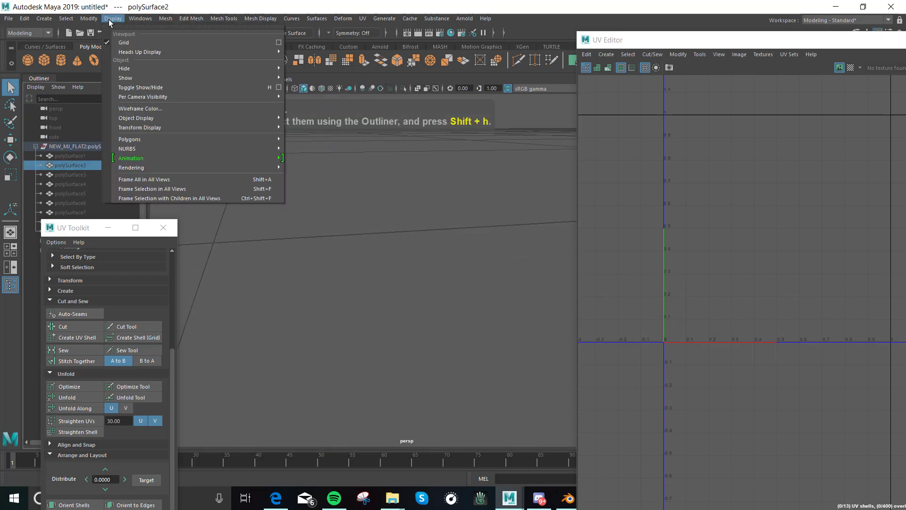
{"action": "mouse_move", "coordinate": [142, 77]}
{"action": "left_click", "coordinate": [311, 86]}
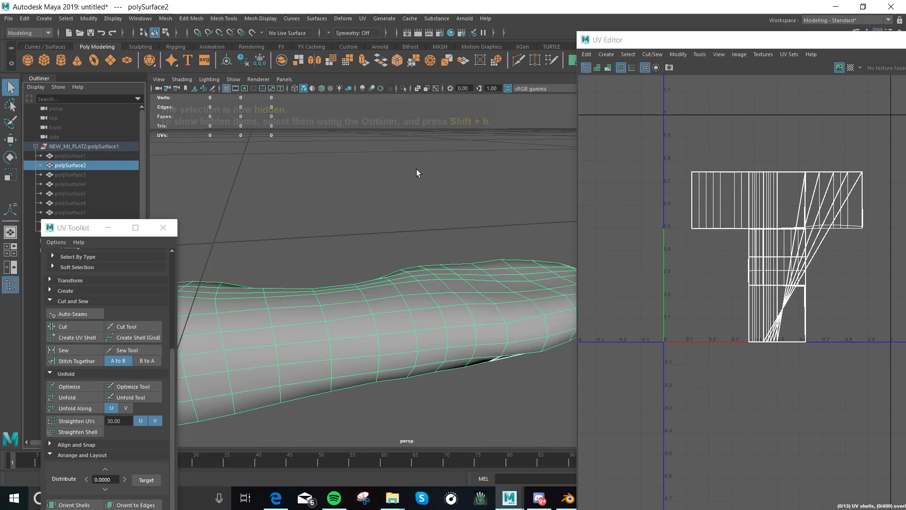
{"action": "key", "text": "f"}
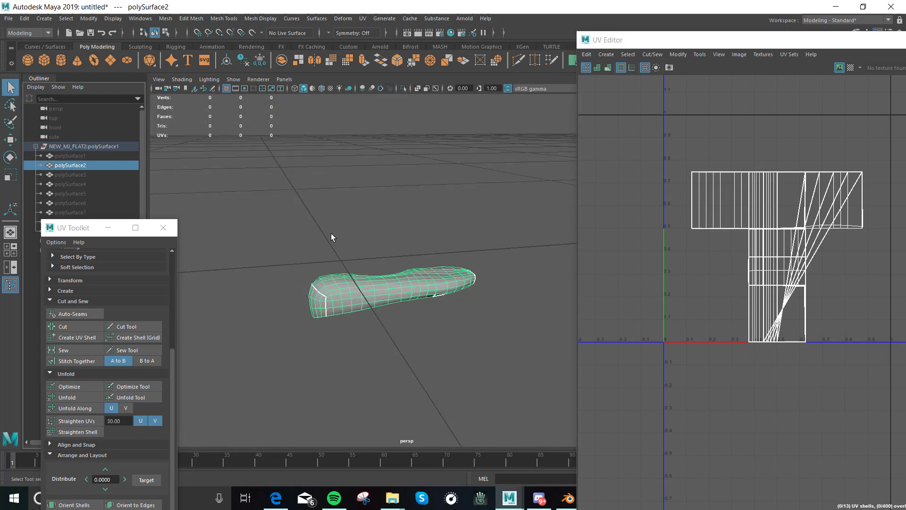
{"action": "left_click_drag", "start_coordinate": [330, 234], "coordinate": [397, 87], "text": "alt"}
{"action": "left_click_drag", "start_coordinate": [478, 268], "coordinate": [447, 284], "text": "alt"}
{"action": "right_click_drag", "start_coordinate": [447, 284], "coordinate": [479, 284], "text": "alt"}
Step: Select all 378 faces of polySurface2 and bring up the UV menu
{"action": "left_click", "coordinate": [458, 309]}
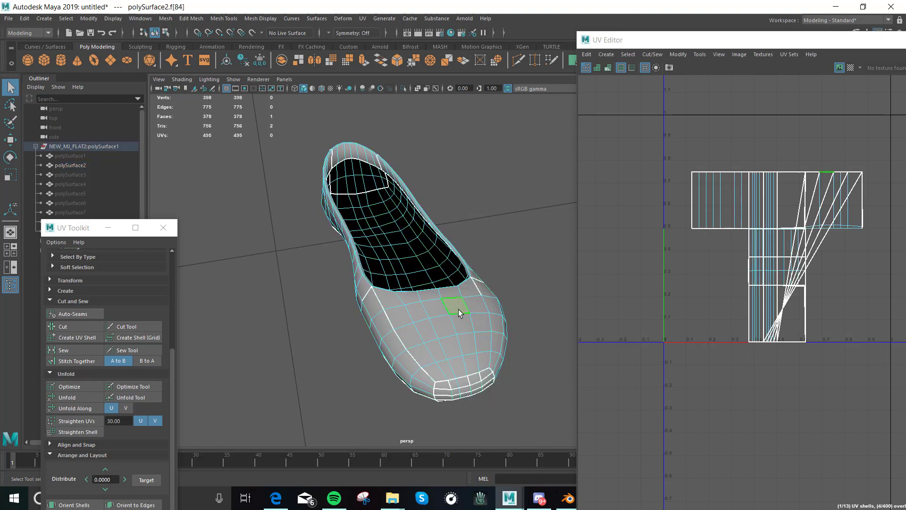
{"action": "double_click", "coordinate": [458, 309]}
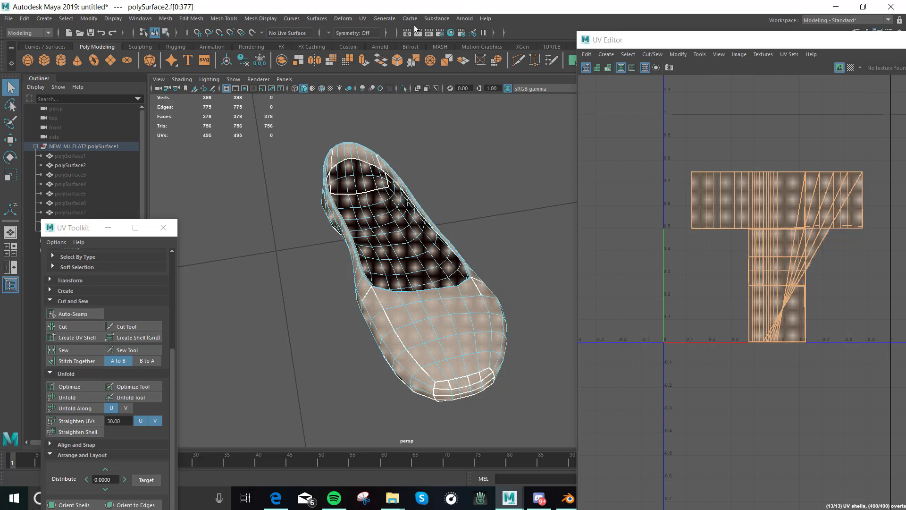
{"action": "left_click", "coordinate": [363, 20]}
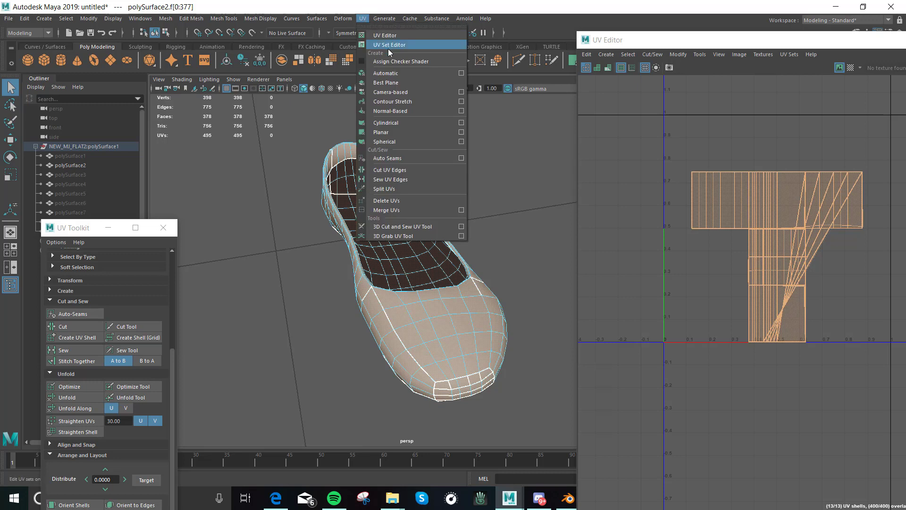
Step: Auto-project the shoe body's UVs and sew the 11 shells into one 398-UV shell
{"action": "left_click", "coordinate": [388, 72]}
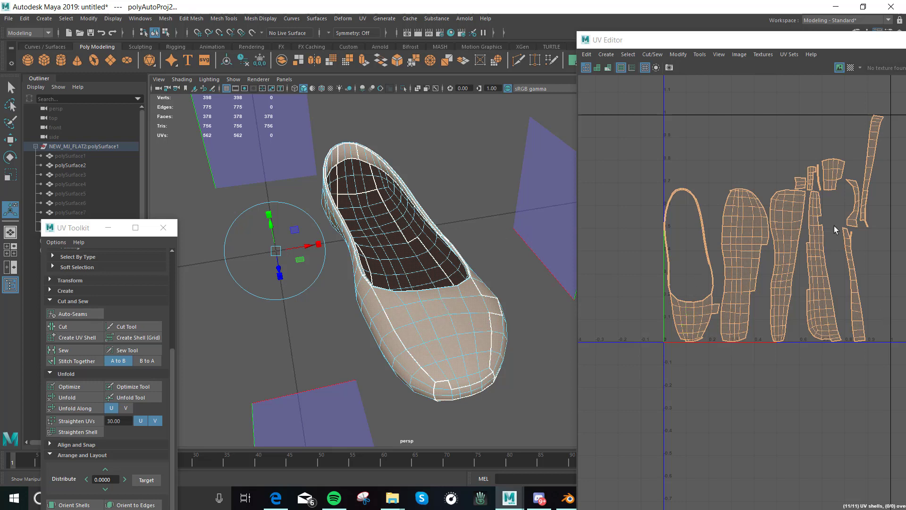
{"action": "left_click", "coordinate": [70, 355]}
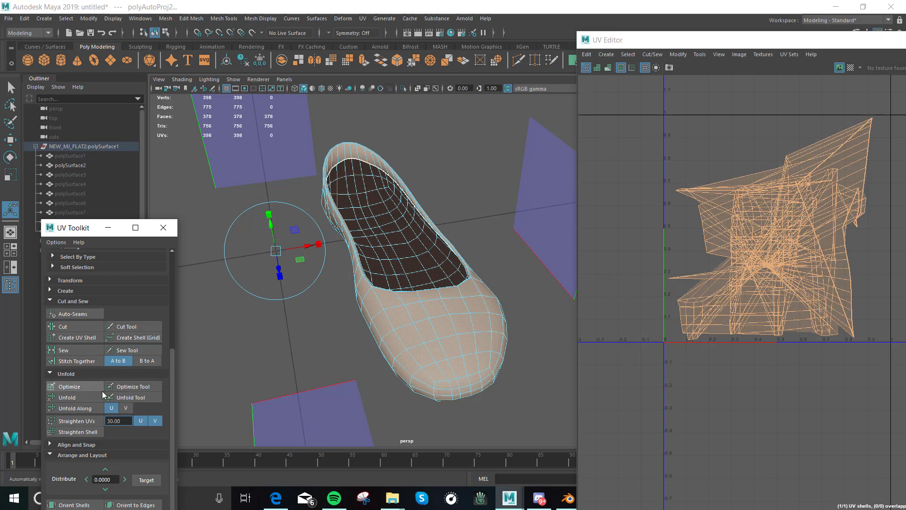
{"action": "right_click_drag", "start_coordinate": [520, 291], "coordinate": [519, 214]}
{"action": "scroll", "coordinate": [469, 350], "scroll_direction": "down", "scroll_amount": 5}
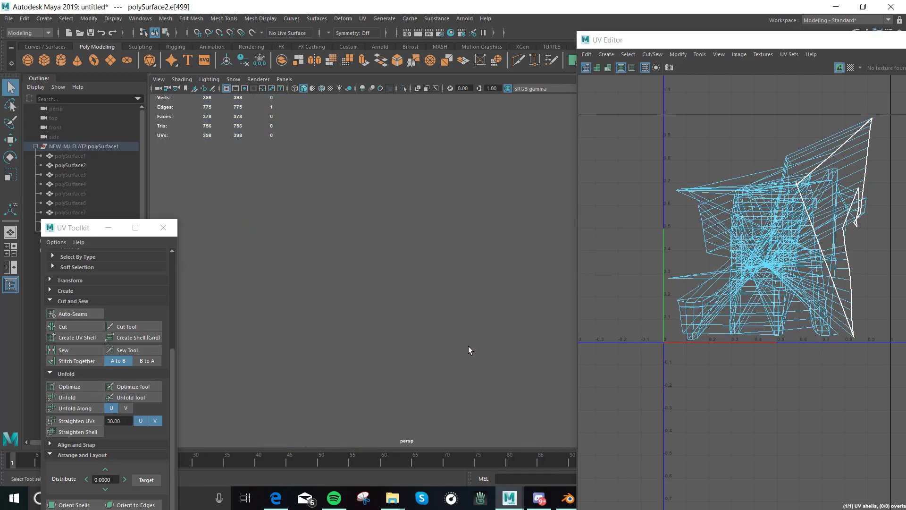
{"action": "left_click_drag", "start_coordinate": [453, 358], "coordinate": [599, 163], "text": "alt"}
{"action": "scroll", "coordinate": [415, 336], "scroll_direction": "up", "scroll_amount": 6}
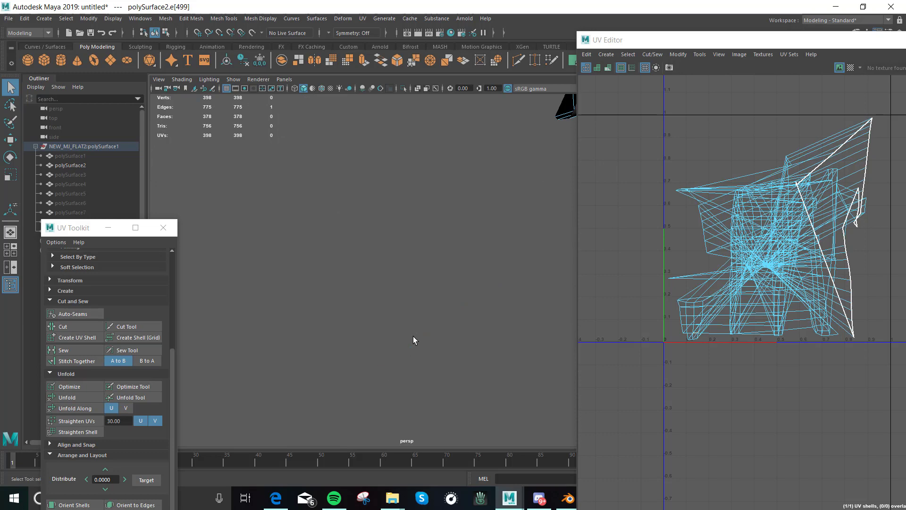
Step: Select the shoe's side and horizontal edge loops plus three heel edges as UV seams
{"action": "scroll", "coordinate": [421, 341], "scroll_direction": "down", "scroll_amount": 1}
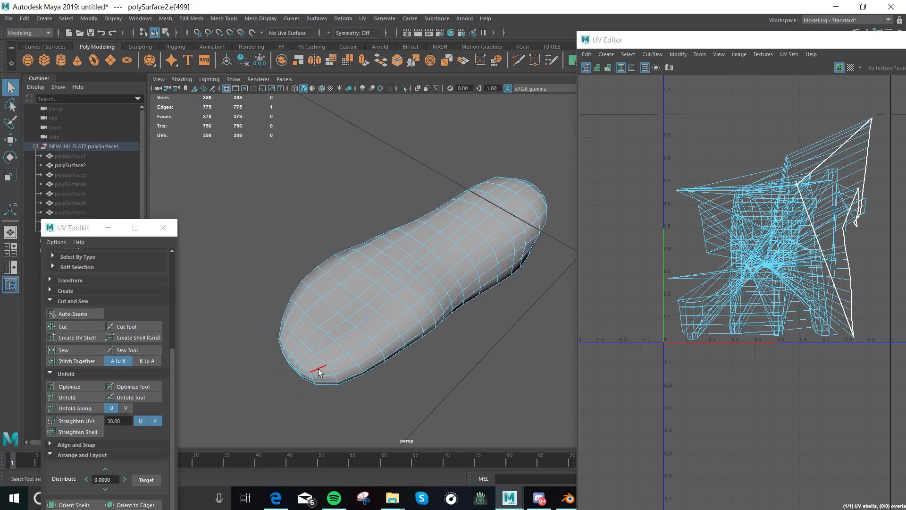
{"action": "double_click", "coordinate": [347, 372]}
{"action": "left_click_drag", "start_coordinate": [360, 376], "coordinate": [340, 340], "text": "alt"}
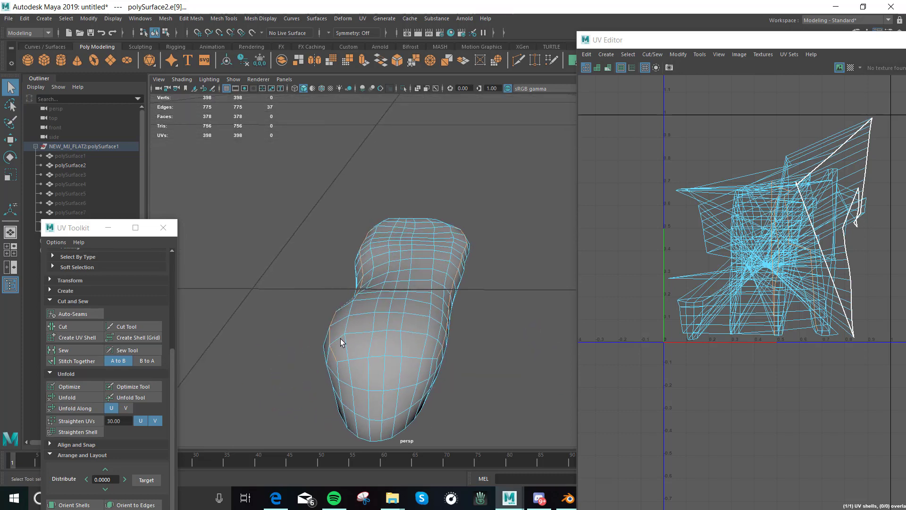
{"action": "double_click", "coordinate": [364, 359], "text": "shift"}
{"action": "left_click_drag", "start_coordinate": [370, 417], "coordinate": [232, 307], "text": "alt"}
{"action": "left_click", "coordinate": [231, 307], "text": "shift"}
{"action": "left_click", "coordinate": [228, 286], "text": "shift"}
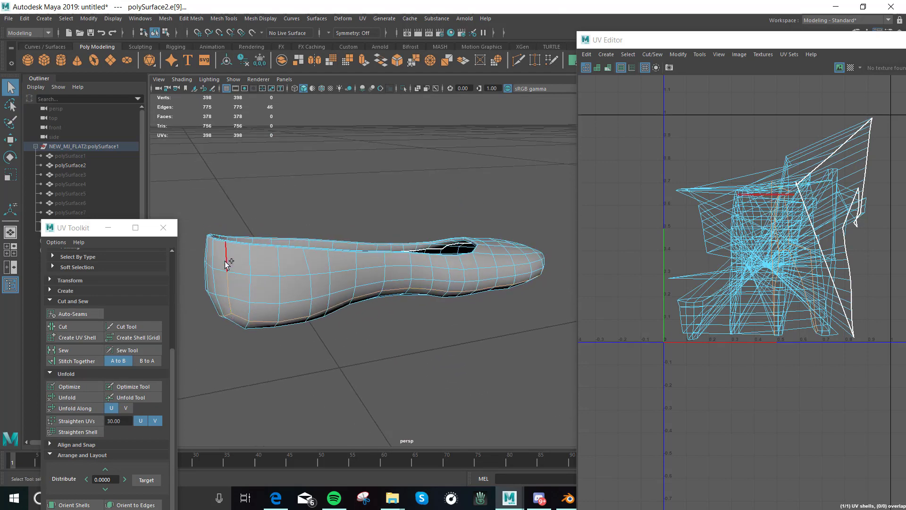
{"action": "left_click", "coordinate": [225, 259], "text": "shift"}
Step: Add an edge near the shoe opening and cut the UVs along all selected seams
{"action": "left_click_drag", "start_coordinate": [429, 360], "coordinate": [457, 366], "text": "alt"}
{"action": "right_click_drag", "start_coordinate": [457, 366], "coordinate": [477, 390], "text": "alt"}
{"action": "left_click_drag", "start_coordinate": [444, 378], "coordinate": [319, 366], "text": "alt"}
{"action": "middle_click_drag", "start_coordinate": [320, 366], "coordinate": [350, 336], "text": "alt"}
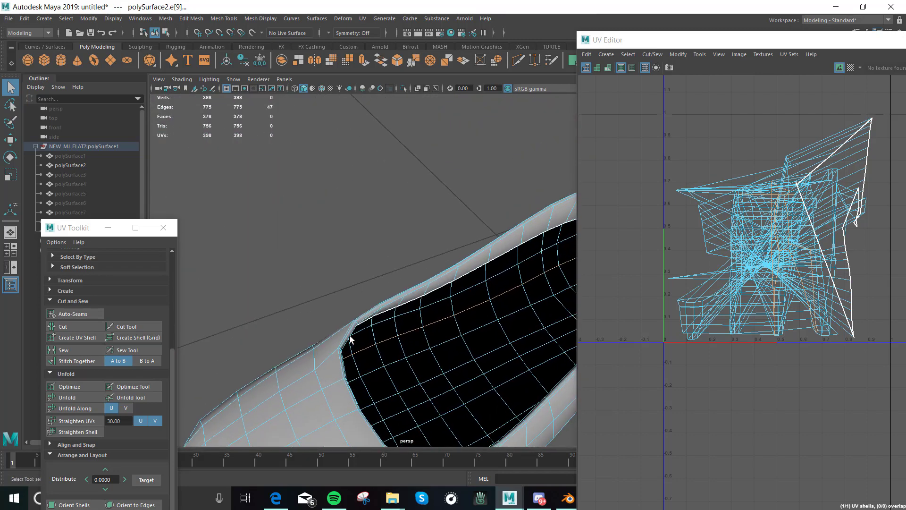
{"action": "left_click", "coordinate": [350, 336], "text": "shift"}
{"action": "scroll", "coordinate": [349, 340], "scroll_direction": "down", "scroll_amount": 10}
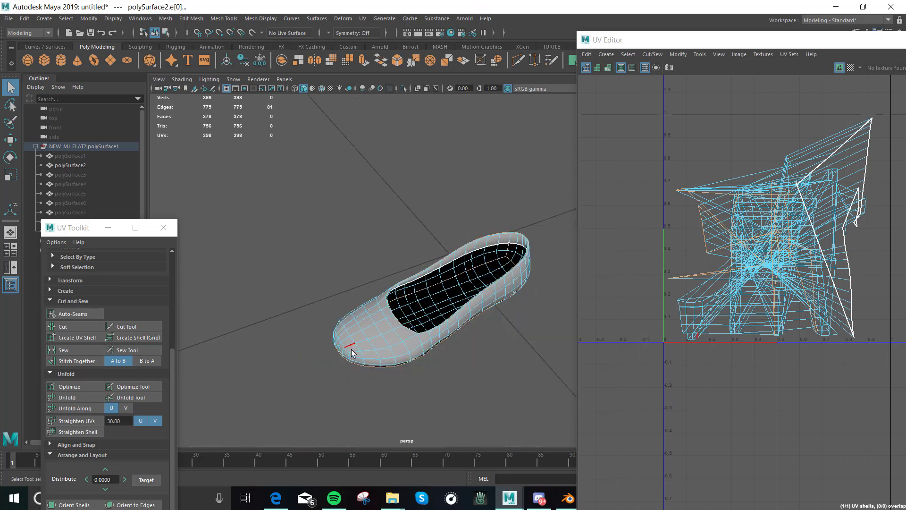
{"action": "left_click_drag", "start_coordinate": [349, 343], "coordinate": [410, 344], "text": "alt"}
{"action": "left_click", "coordinate": [63, 329]}
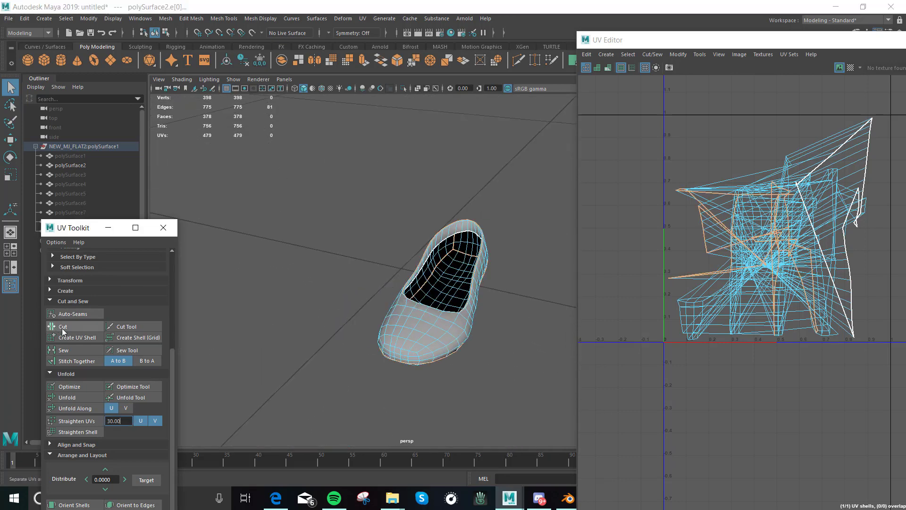
Step: Select all shoe faces, then unfold and lay out the shells in 0–1 space
{"action": "right_click_drag", "start_coordinate": [513, 322], "coordinate": [527, 273]}
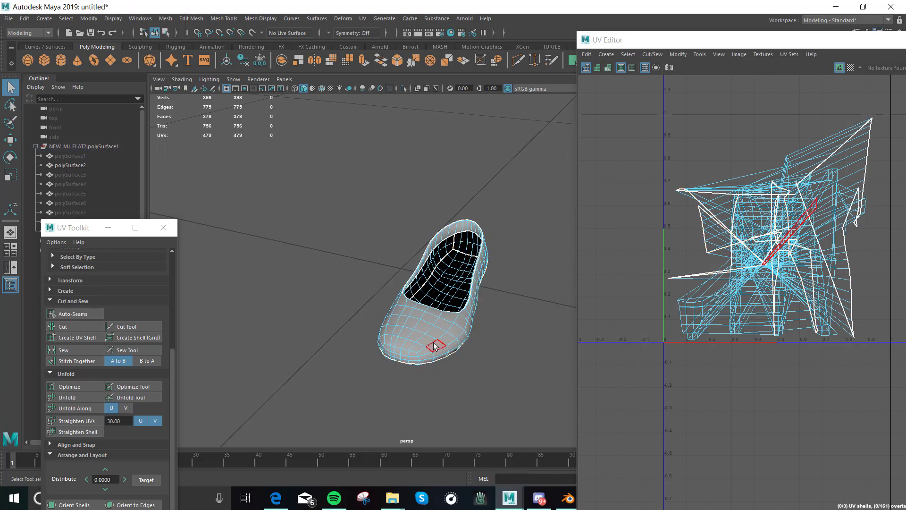
{"action": "double_click", "coordinate": [435, 345]}
{"action": "left_click_drag", "start_coordinate": [88, 224], "coordinate": [179, 173]}
{"action": "left_click_drag", "start_coordinate": [141, 202], "coordinate": [220, 113]}
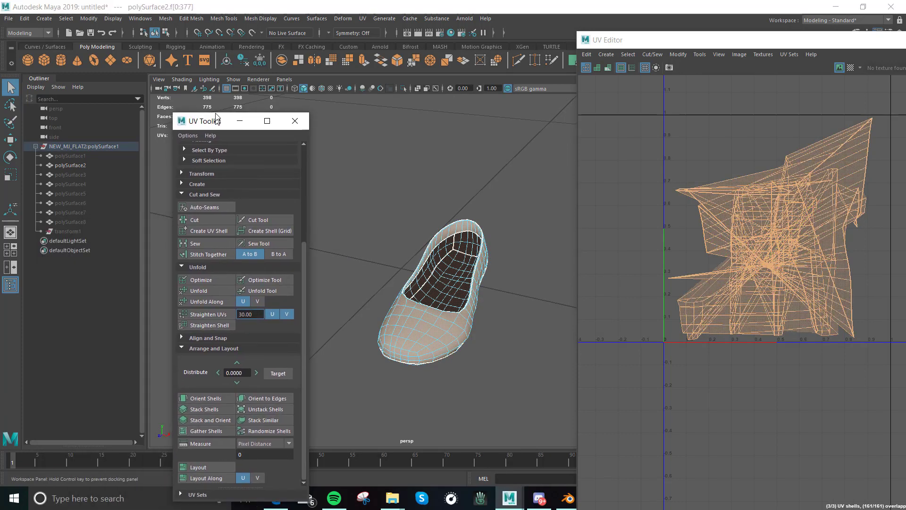
{"action": "left_click", "coordinate": [216, 282]}
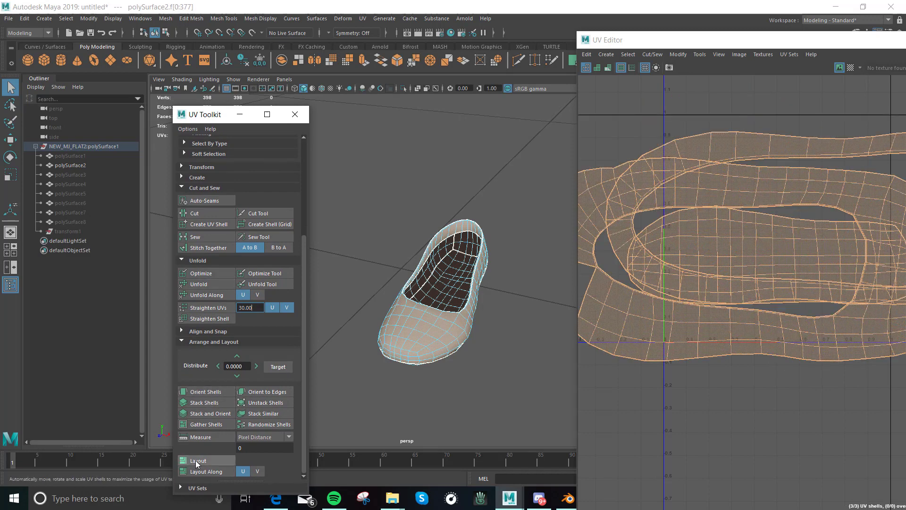
{"action": "left_click", "coordinate": [196, 460]}
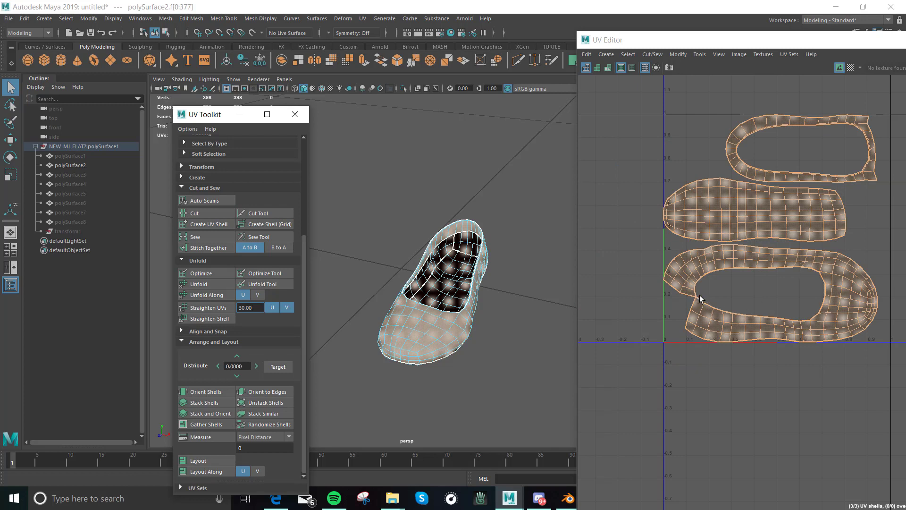
Step: Enlarge the UV Editor and zoom in on the ring-shaped lower shell's inner curve
{"action": "left_click_drag", "start_coordinate": [646, 41], "coordinate": [567, 45]}
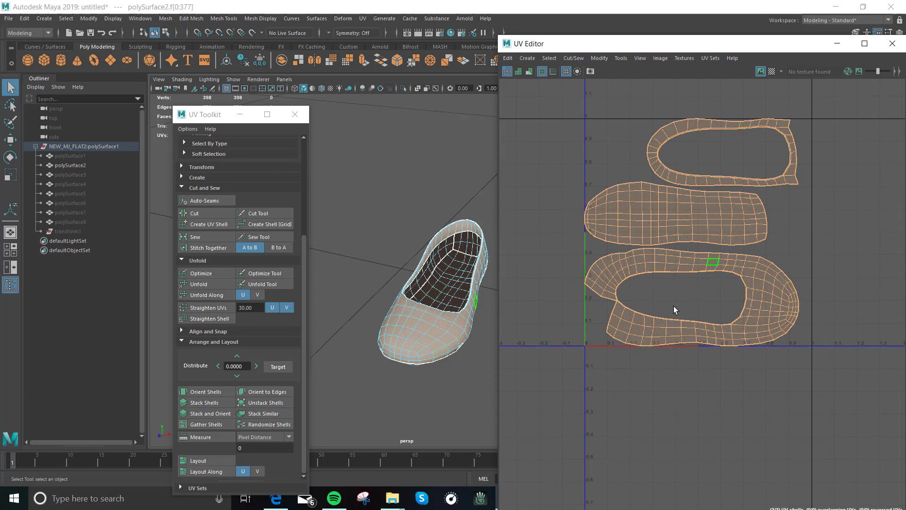
{"action": "scroll", "coordinate": [673, 305], "scroll_direction": "up", "scroll_amount": 1}
{"action": "scroll", "coordinate": [655, 307], "scroll_direction": "up", "scroll_amount": 5}
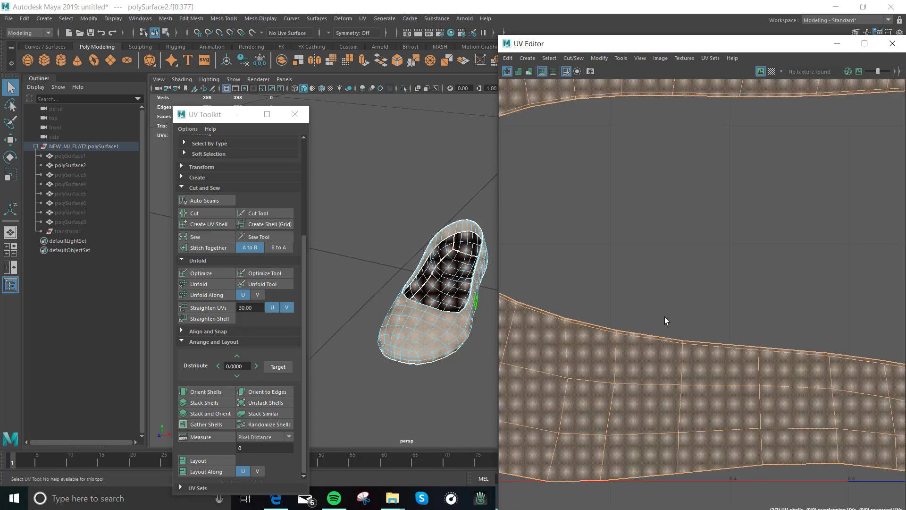
{"action": "middle_click_drag", "start_coordinate": [658, 299], "coordinate": [859, 360], "text": "alt"}
{"action": "right_click_drag", "start_coordinate": [773, 313], "coordinate": [879, 378], "text": "alt"}
{"action": "middle_click_drag", "start_coordinate": [699, 309], "coordinate": [783, 308], "text": "alt"}
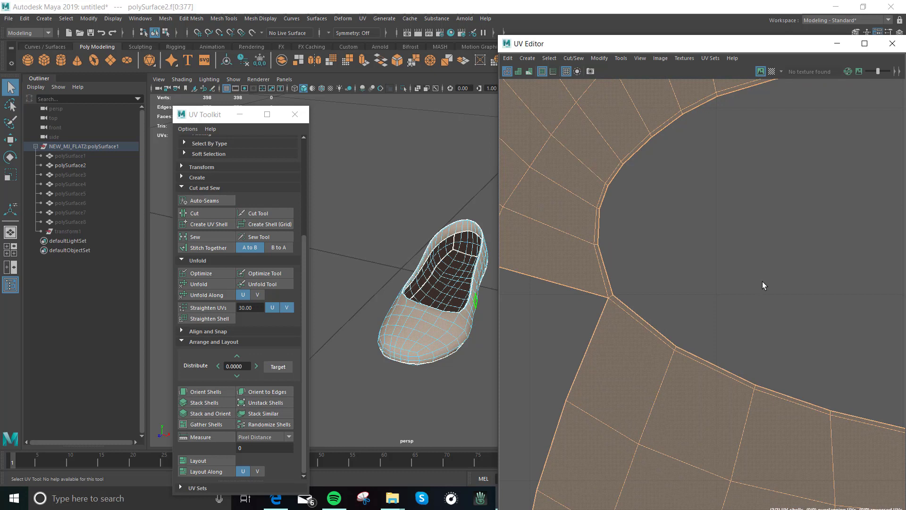
Step: Switch to edge mode and select the seam edge crossing the lower shell
{"action": "left_click_drag", "start_coordinate": [667, 47], "coordinate": [642, 53]}
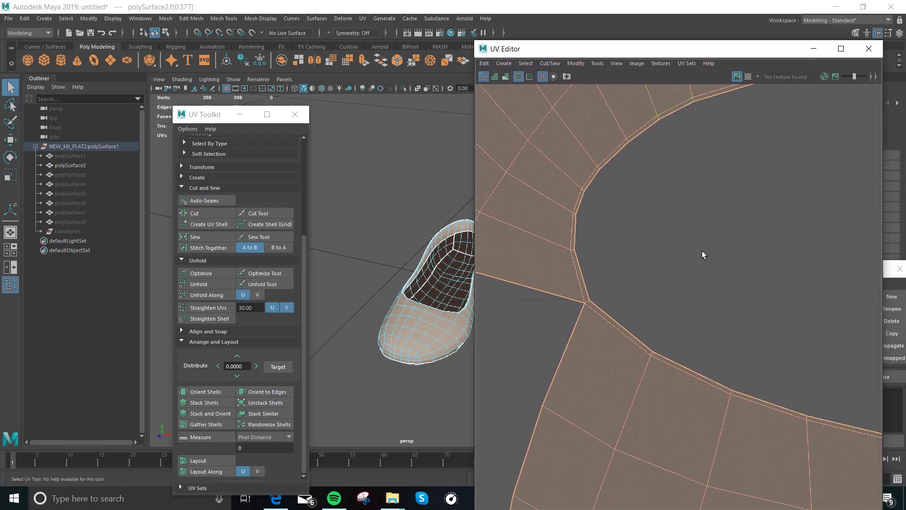
{"action": "scroll", "coordinate": [708, 286], "scroll_direction": "up", "scroll_amount": 2}
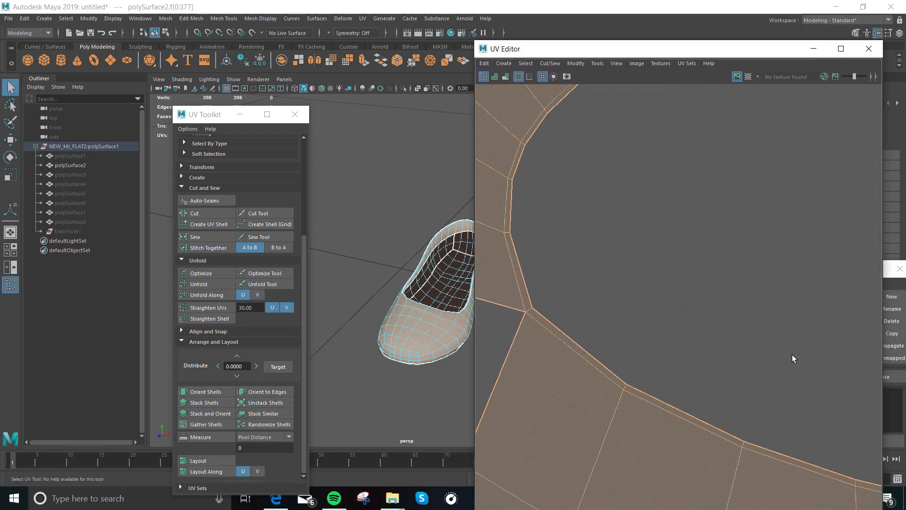
{"action": "right_click_drag", "start_coordinate": [722, 318], "coordinate": [729, 296]}
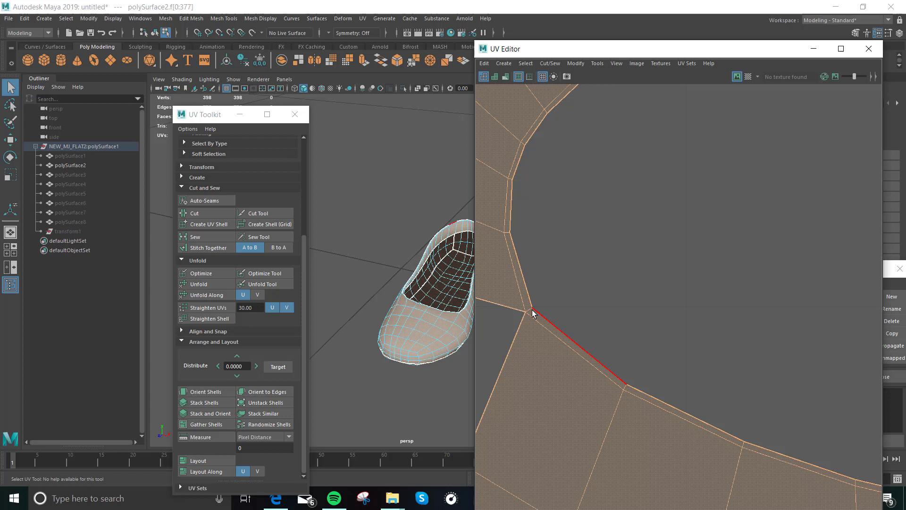
{"action": "double_click", "coordinate": [530, 309]}
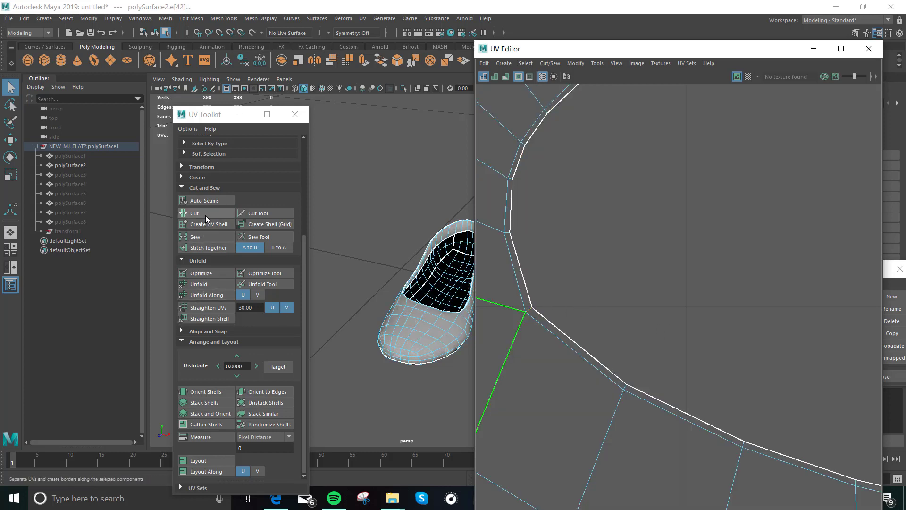
{"action": "scroll", "coordinate": [647, 358], "scroll_direction": "down", "scroll_amount": 4}
{"action": "scroll", "coordinate": [673, 378], "scroll_direction": "down", "scroll_amount": 5}
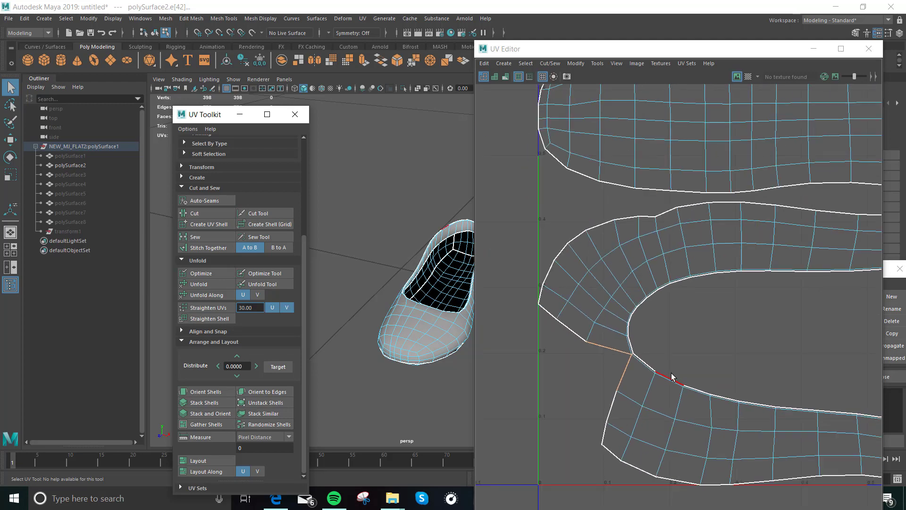
{"action": "scroll", "coordinate": [780, 305], "scroll_direction": "down", "scroll_amount": 3}
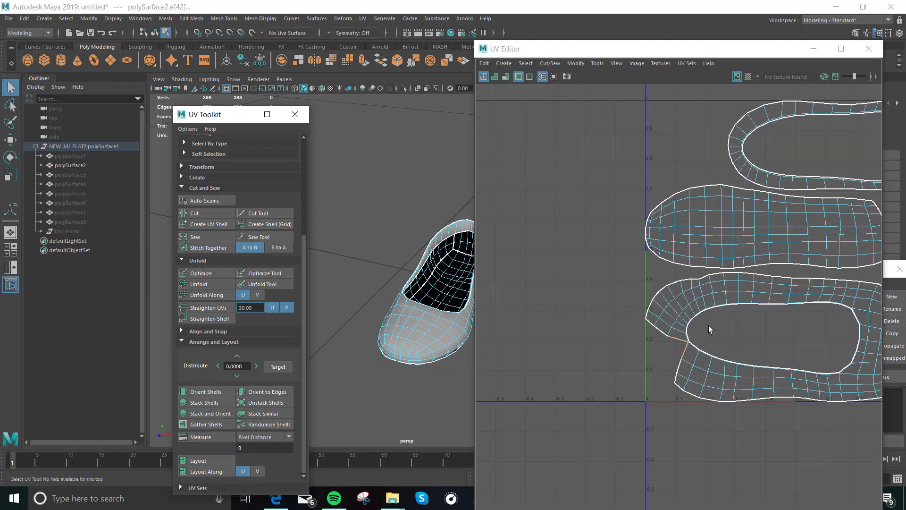
{"action": "right_click", "coordinate": [362, 226]}
Step: Select all UV shells, then unfold and lay them out
{"action": "left_click", "coordinate": [491, 289]}
{"action": "scroll", "coordinate": [785, 345], "scroll_direction": "down", "scroll_amount": 4}
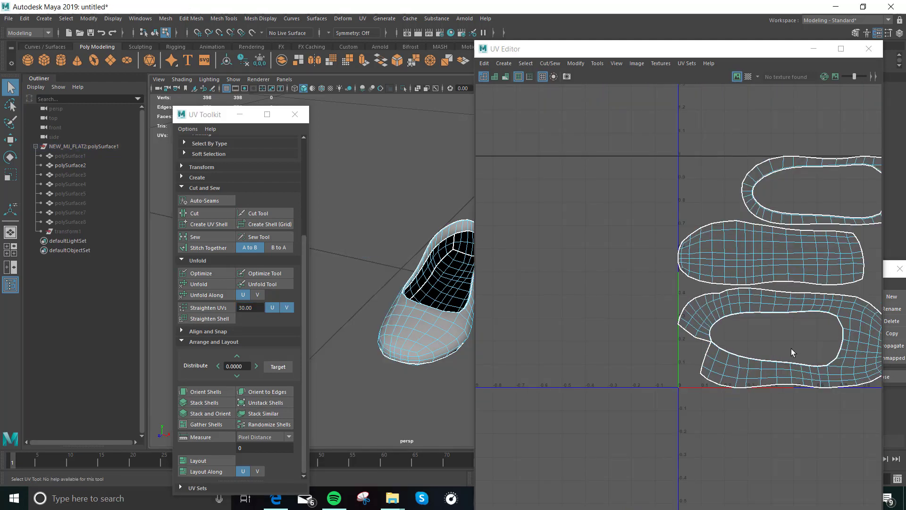
{"action": "left_click_drag", "start_coordinate": [782, 329], "coordinate": [876, 426]}
{"action": "left_click", "coordinate": [194, 284]}
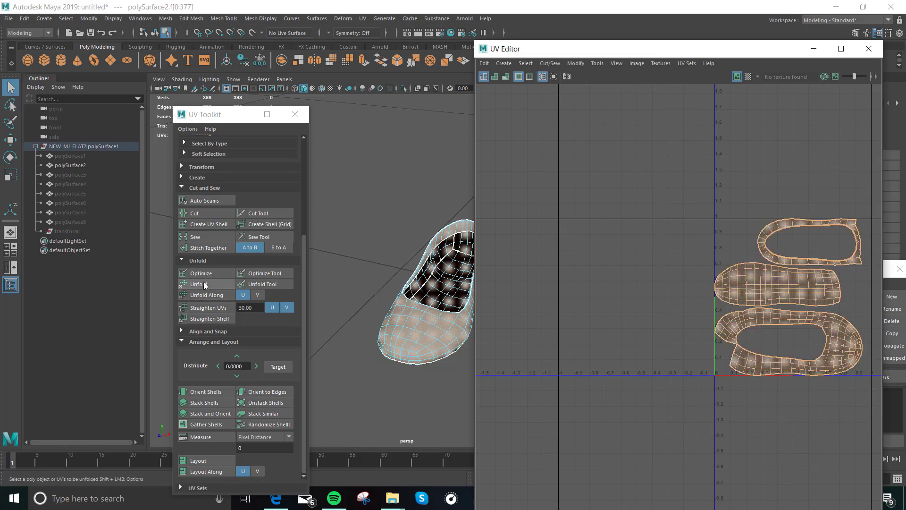
{"action": "left_click", "coordinate": [210, 463]}
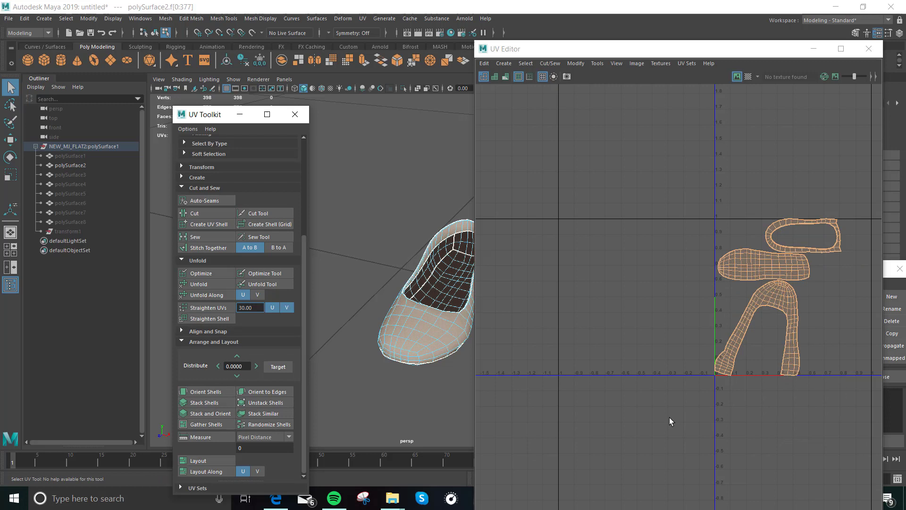
Step: Run Layout again to pack the shells into 0–1 space and orbit the shoe
{"action": "scroll", "coordinate": [752, 404], "scroll_direction": "up", "scroll_amount": 3}
{"action": "scroll", "coordinate": [752, 399], "scroll_direction": "up", "scroll_amount": 2}
{"action": "scroll", "coordinate": [753, 398], "scroll_direction": "down", "scroll_amount": 3}
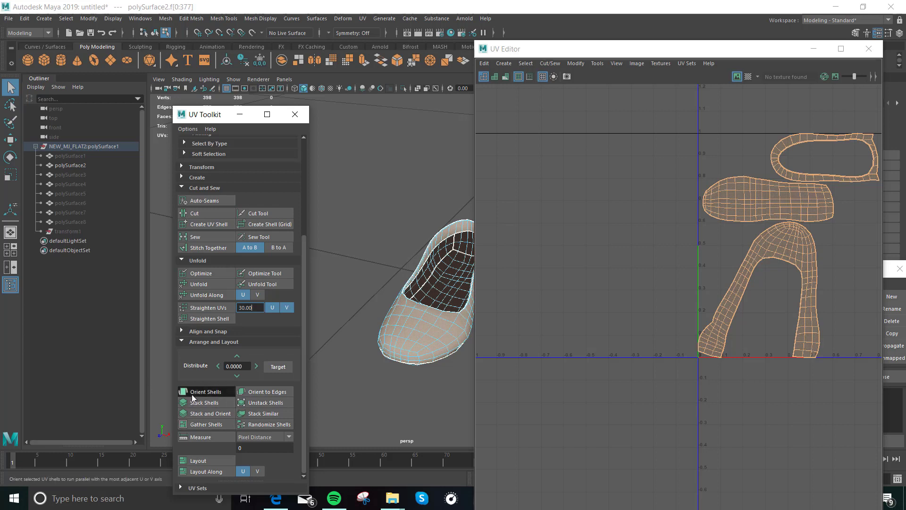
{"action": "left_click", "coordinate": [208, 460]}
{"action": "scroll", "coordinate": [768, 318], "scroll_direction": "down", "scroll_amount": 3}
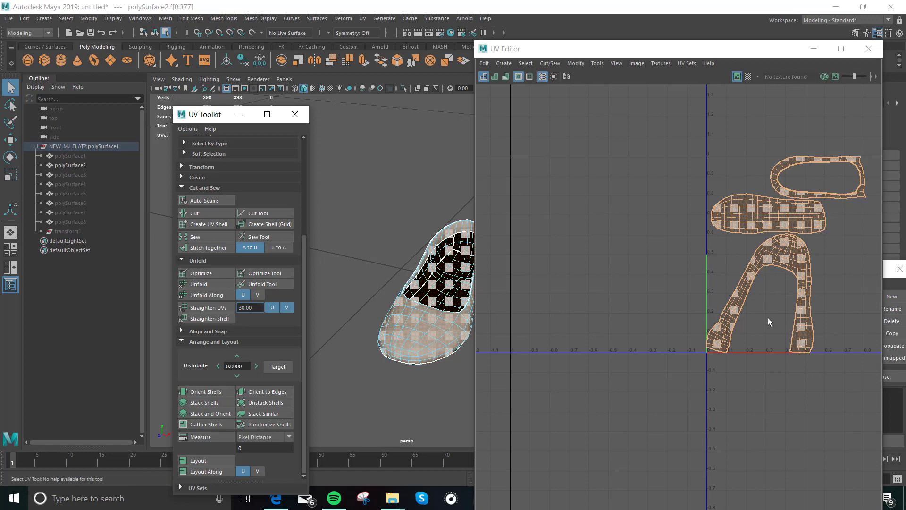
{"action": "scroll", "coordinate": [768, 318], "scroll_direction": "up", "scroll_amount": 3}
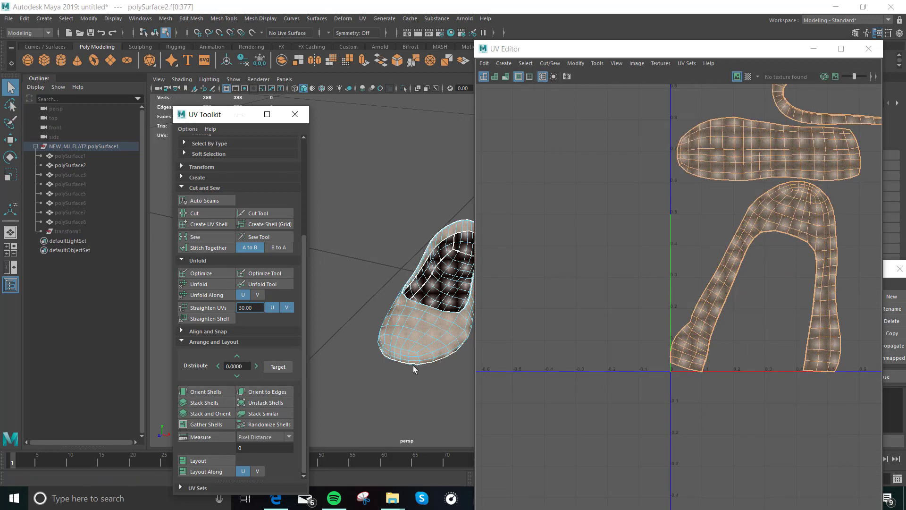
{"action": "left_click_drag", "start_coordinate": [406, 398], "coordinate": [625, 367], "text": "alt"}
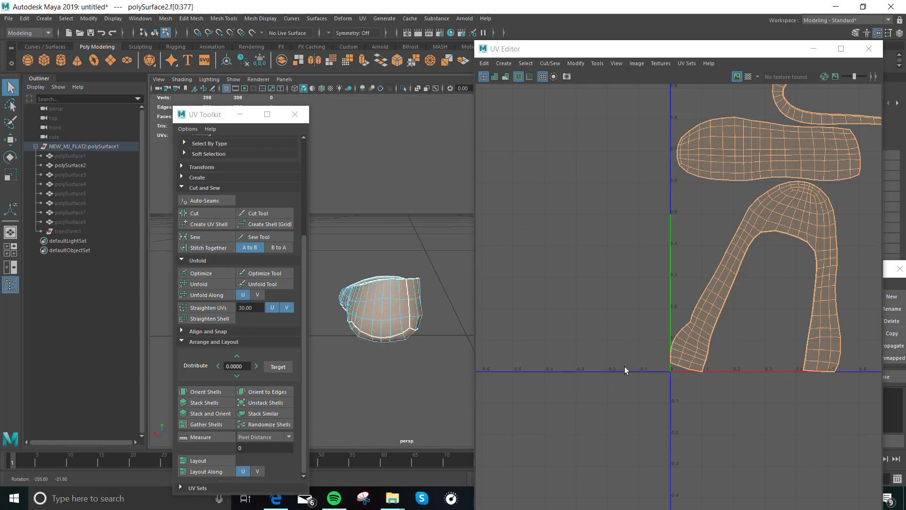
{"action": "scroll", "coordinate": [422, 372], "scroll_direction": "up", "scroll_amount": 5}
Step: Sew the arch-shaped shell along a bottom seam edge, then pick further rim edges
{"action": "scroll", "coordinate": [420, 374], "scroll_direction": "down", "scroll_amount": 5}
{"action": "right_click_drag", "start_coordinate": [422, 217], "coordinate": [418, 194]}
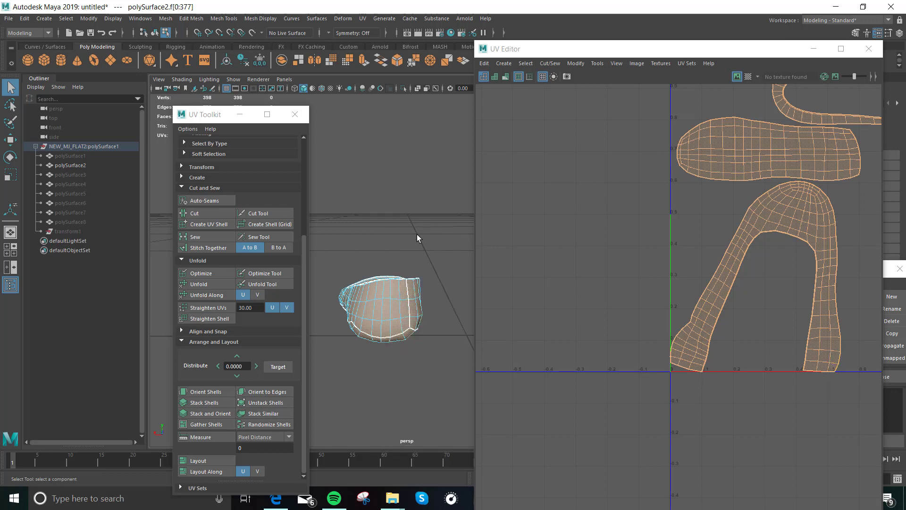
{"action": "left_click", "coordinate": [411, 328]}
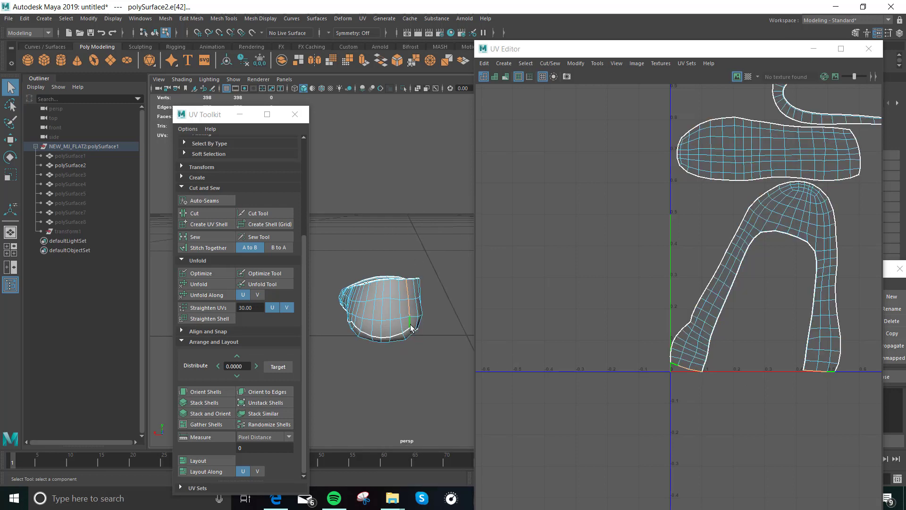
{"action": "left_click", "coordinate": [198, 236]}
{"action": "left_click", "coordinate": [390, 336]}
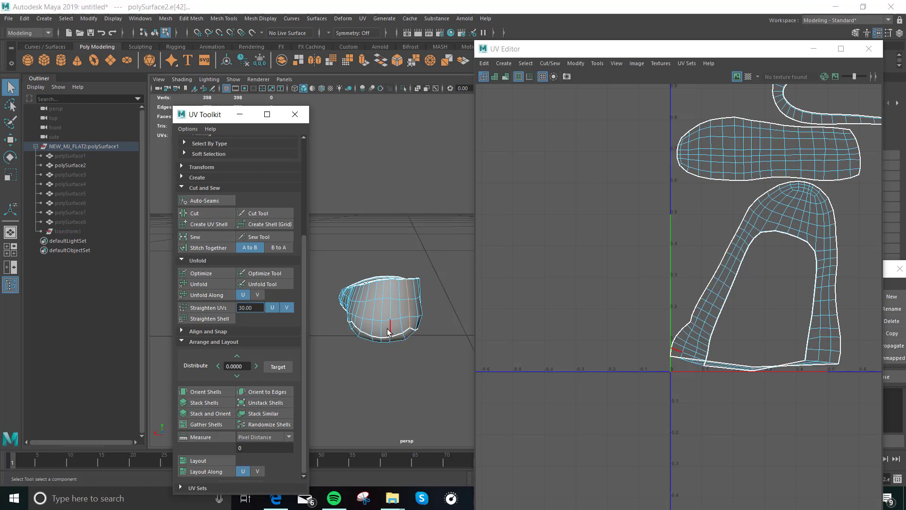
{"action": "left_click", "coordinate": [385, 330]}
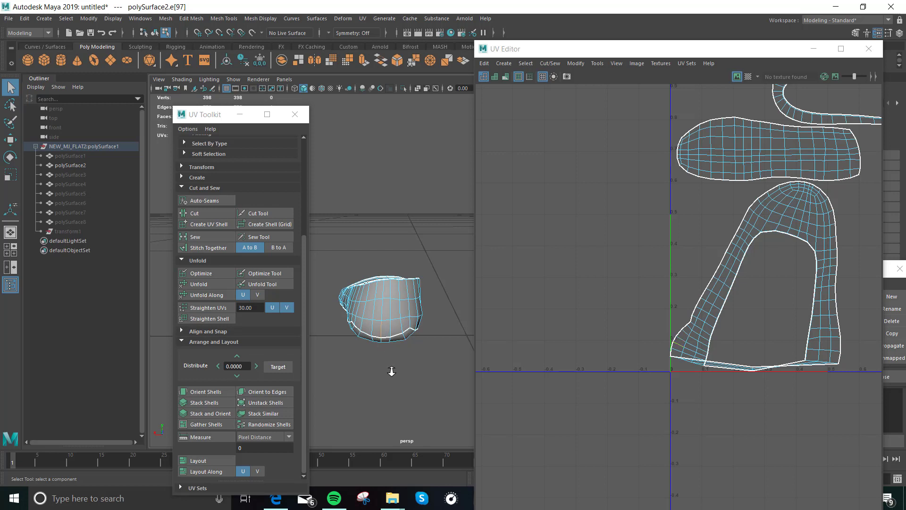
{"action": "scroll", "coordinate": [391, 371], "scroll_direction": "up", "scroll_amount": 5}
{"action": "middle_click_drag", "start_coordinate": [419, 372], "coordinate": [473, 337], "text": "alt"}
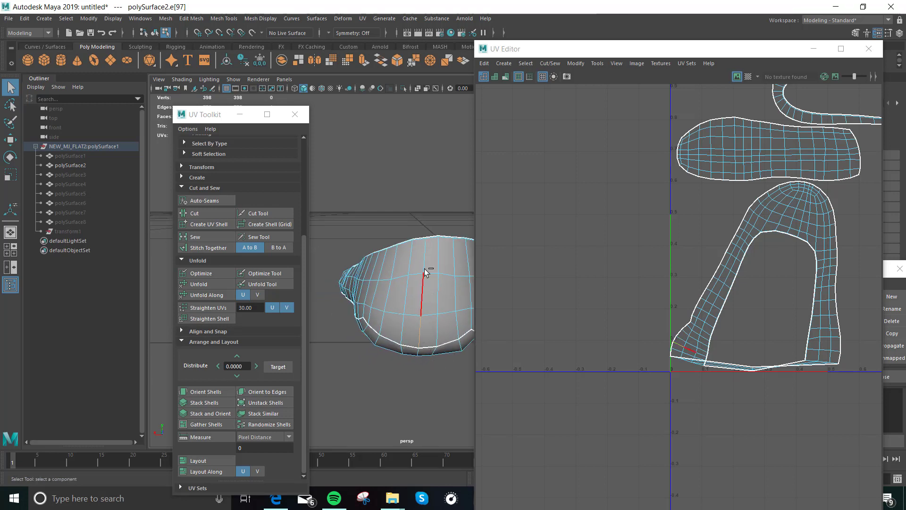
{"action": "left_click_drag", "start_coordinate": [427, 262], "coordinate": [406, 344], "text": "alt"}
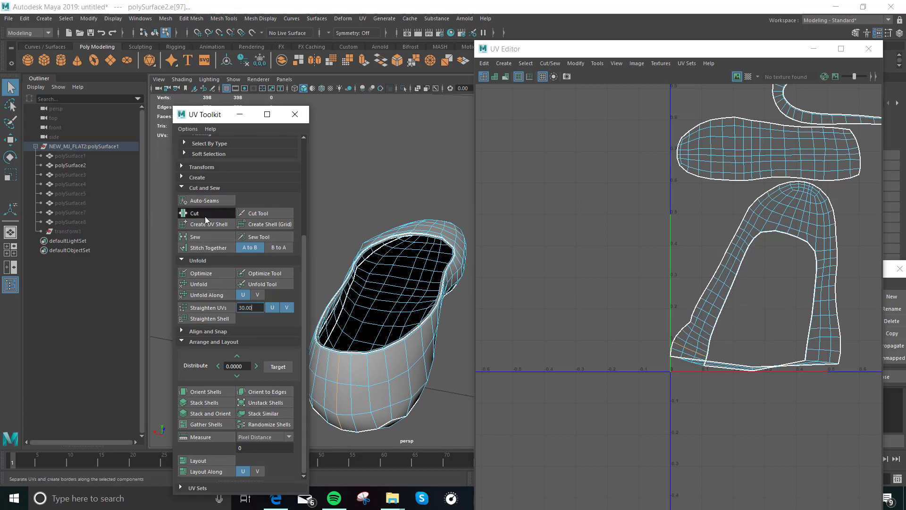
{"action": "right_click", "coordinate": [431, 177]}
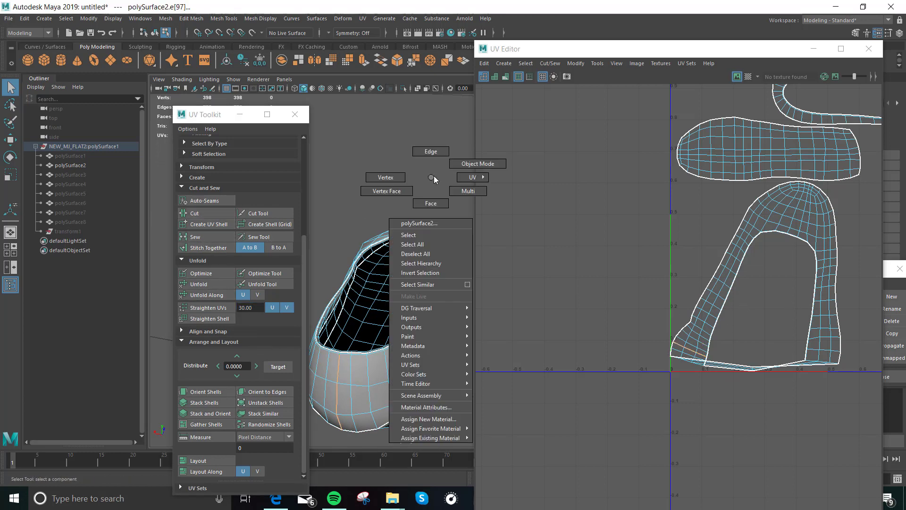
Step: Unfold all shoe faces, orient the shells upright and lay them out
{"action": "left_click", "coordinate": [422, 204]}
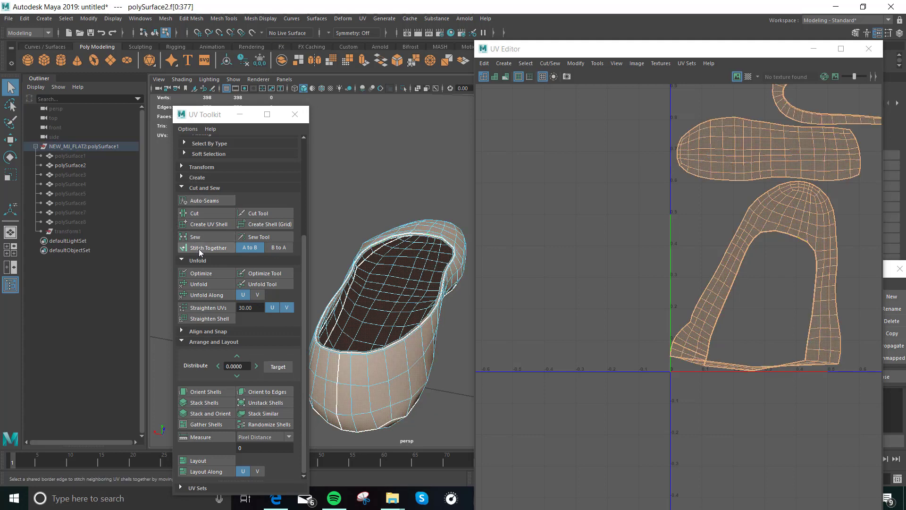
{"action": "left_click", "coordinate": [211, 286]}
{"action": "left_click", "coordinate": [221, 392]}
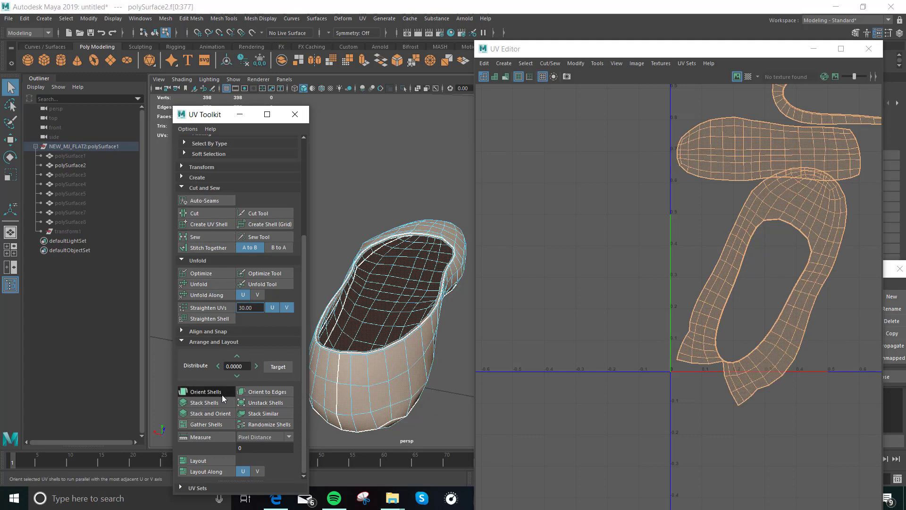
{"action": "left_click", "coordinate": [208, 458]}
{"action": "scroll", "coordinate": [737, 407], "scroll_direction": "up", "scroll_amount": 2}
{"action": "scroll", "coordinate": [708, 383], "scroll_direction": "up", "scroll_amount": 3}
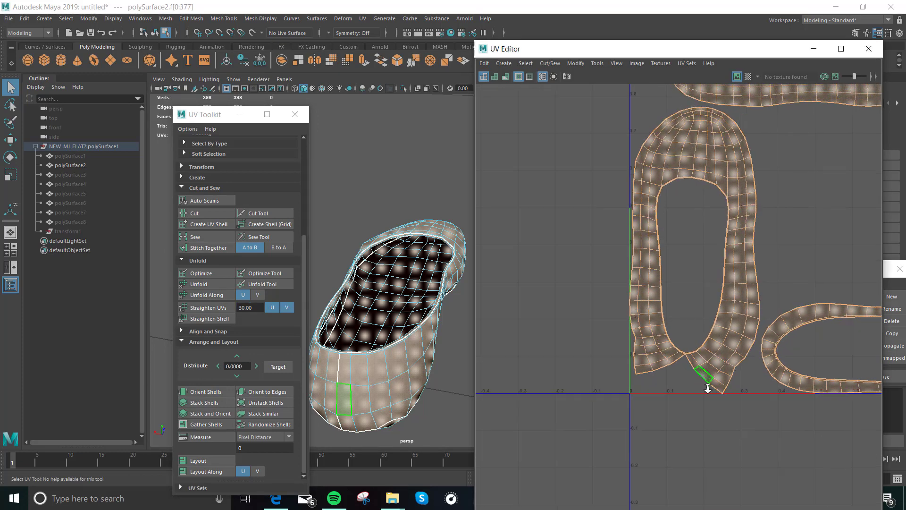
{"action": "scroll", "coordinate": [663, 314], "scroll_direction": "up", "scroll_amount": 4}
Step: Cut the edge at the loop's bottom tip, then unfold, orient and re-lay out the shells
{"action": "right_click_drag", "start_coordinate": [721, 281], "coordinate": [718, 261]}
{"action": "left_click", "coordinate": [679, 364]}
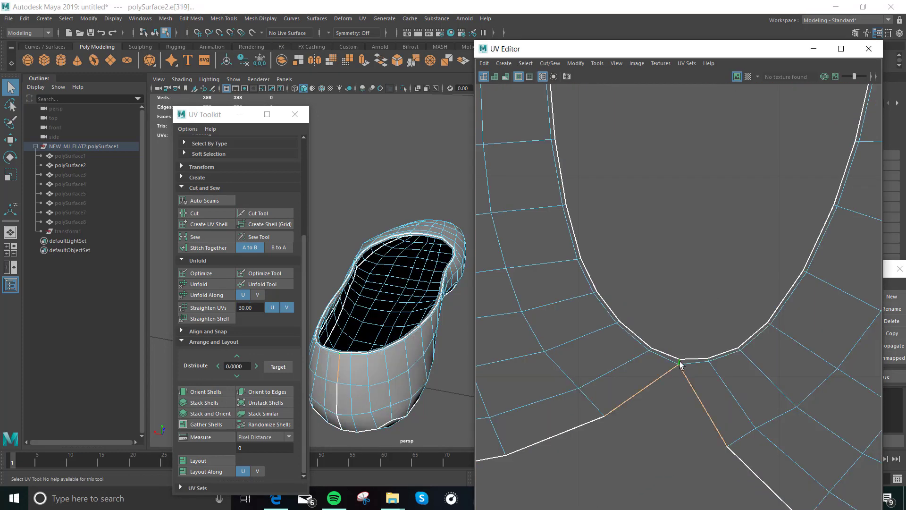
{"action": "left_click", "coordinate": [202, 210]}
{"action": "right_click_drag", "start_coordinate": [388, 163], "coordinate": [392, 196]}
{"action": "double_click", "coordinate": [653, 353]}
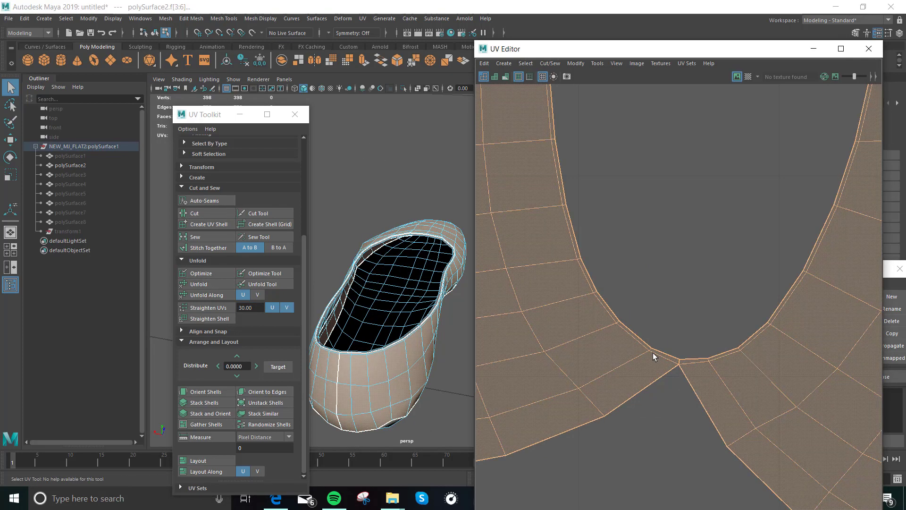
{"action": "left_click", "coordinate": [214, 283]}
{"action": "left_click", "coordinate": [203, 392]}
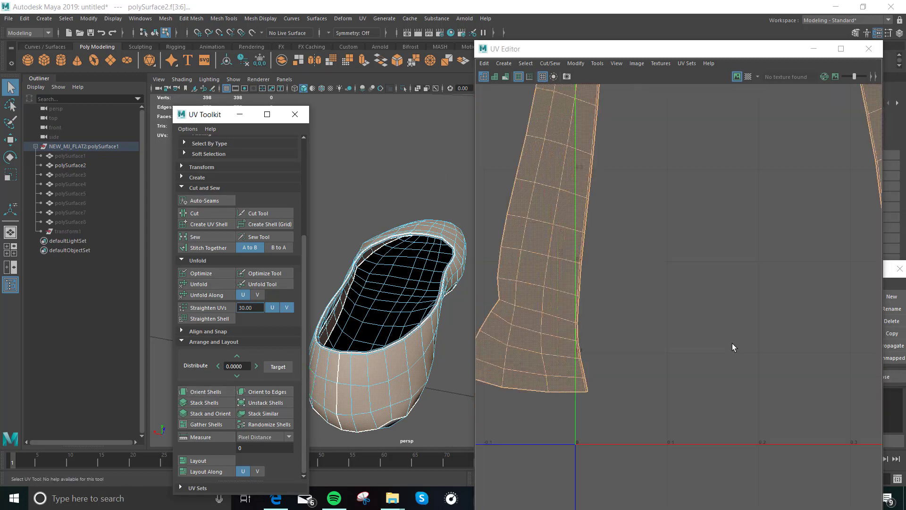
{"action": "key", "text": "f"}
{"action": "left_click", "coordinate": [198, 461]}
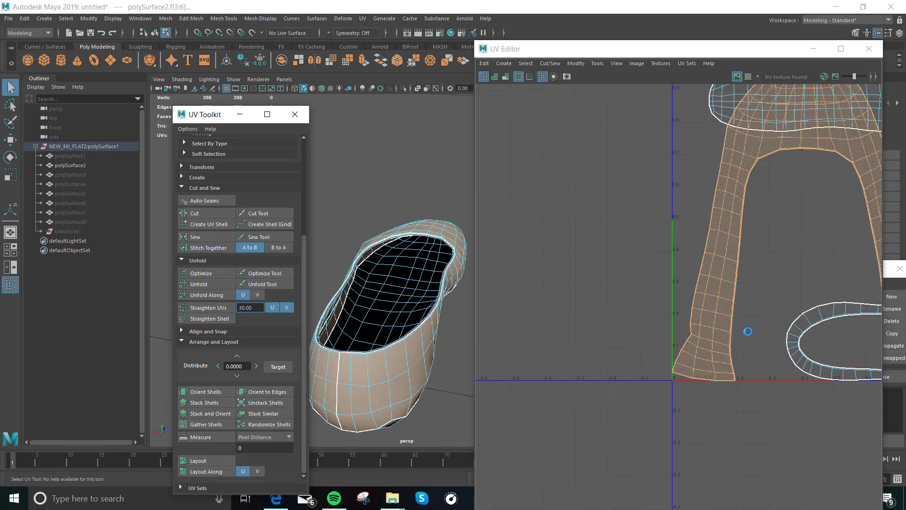
{"action": "scroll", "coordinate": [748, 330], "scroll_direction": "down", "scroll_amount": 3}
{"action": "left_click_drag", "start_coordinate": [652, 169], "coordinate": [860, 407]}
{"action": "left_click", "coordinate": [194, 461]}
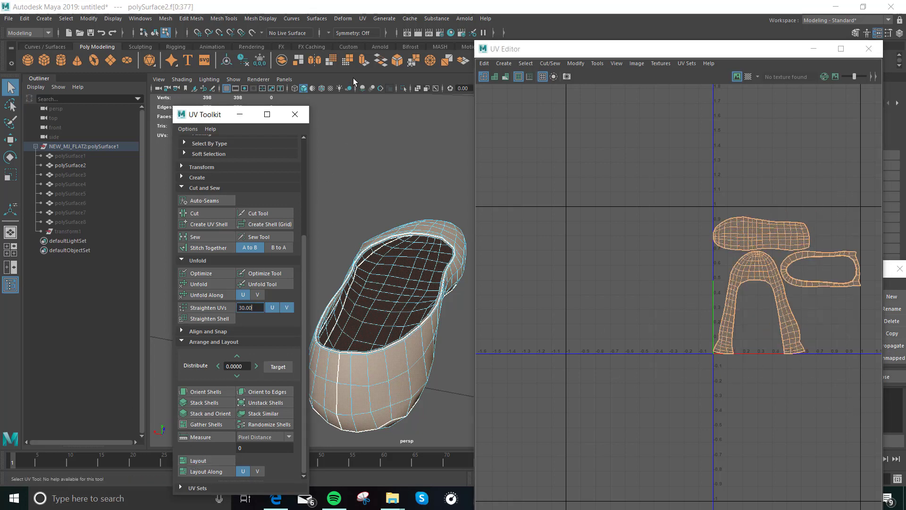
Step: Hide the finished shoe mesh and delete polySurface3
{"action": "key", "text": "F8"}
{"action": "left_click", "coordinate": [70, 175]}
{"action": "key", "text": "shift+h"}
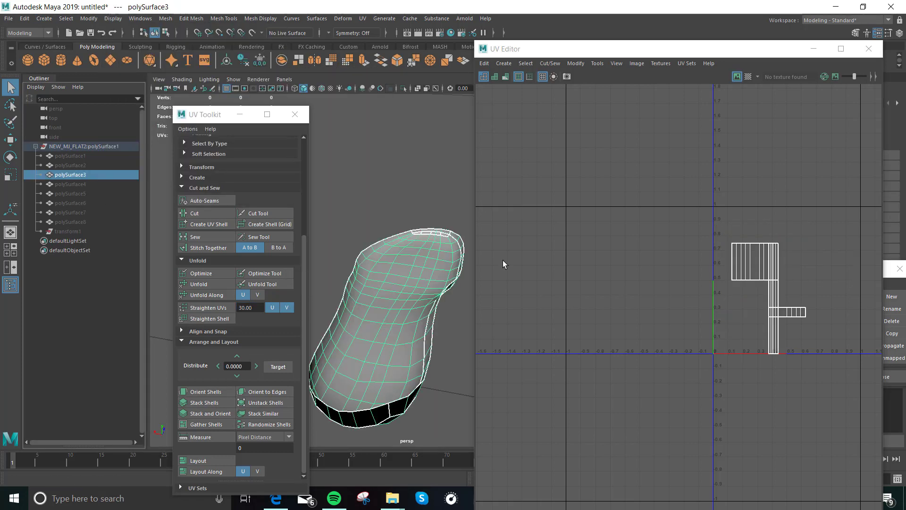
{"action": "left_click_drag", "start_coordinate": [502, 263], "coordinate": [411, 283], "text": "alt"}
{"action": "key", "text": "Delete"}
Step: Show all hidden objects again and select the strap polySurface4
{"action": "left_click", "coordinate": [113, 18]}
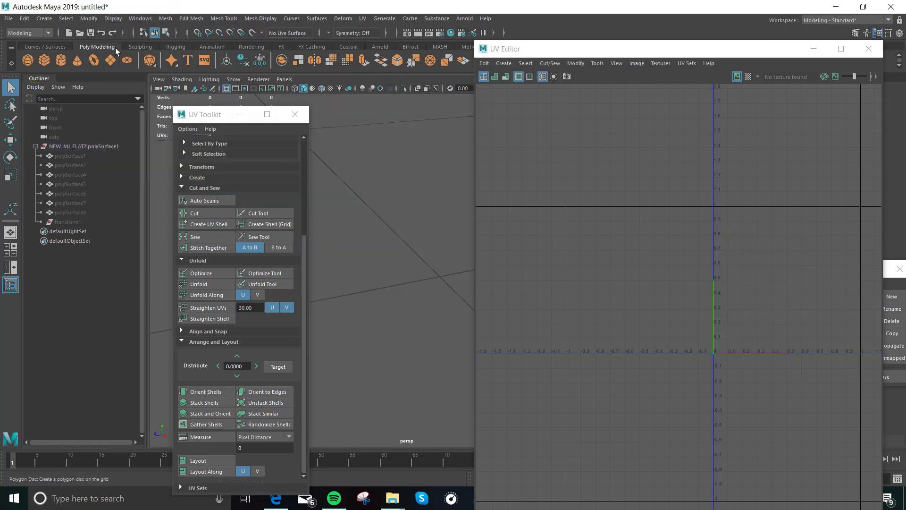
{"action": "left_click", "coordinate": [113, 18]}
{"action": "mouse_move", "coordinate": [120, 75]}
{"action": "left_click", "coordinate": [254, 96]}
{"action": "scroll", "coordinate": [373, 189], "scroll_direction": "up", "scroll_amount": 8}
{"action": "left_click_drag", "start_coordinate": [399, 212], "coordinate": [377, 208], "text": "alt"}
{"action": "left_click", "coordinate": [81, 176]}
{"action": "key", "text": "ctrl+z"}
{"action": "key", "text": "ctrl+z"}
{"action": "key", "text": "ctrl+z"}
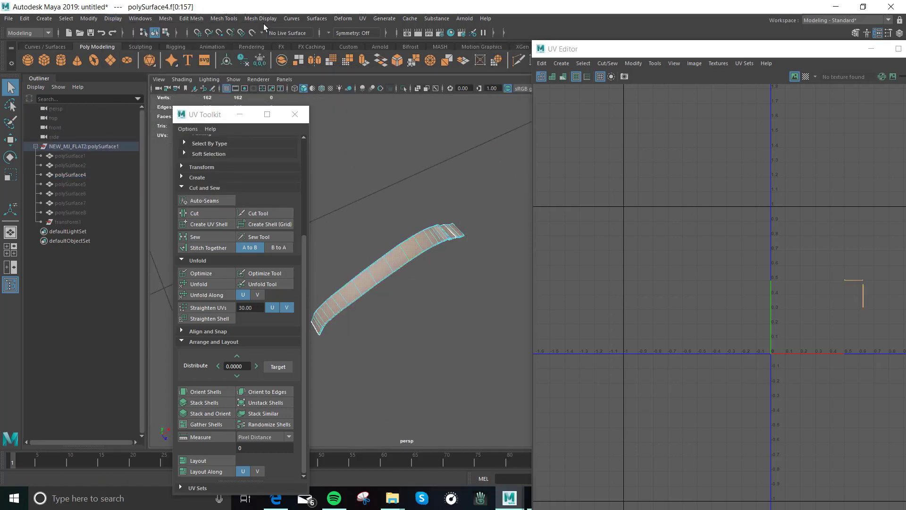
Step: Apply Automatic UV projection to the strap and set the camera near clip to 1
{"action": "left_click", "coordinate": [362, 19]}
{"action": "left_click", "coordinate": [375, 58]}
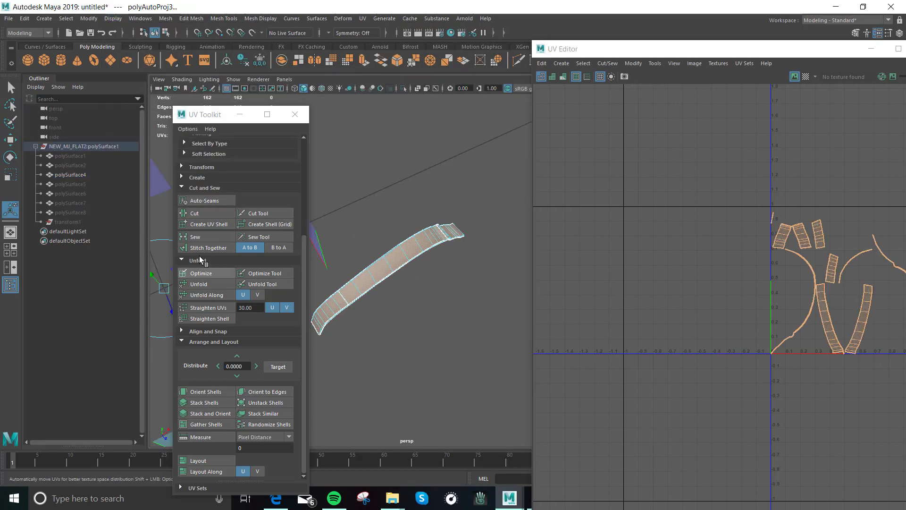
{"action": "left_click", "coordinate": [200, 284]}
{"action": "left_click_drag", "start_coordinate": [378, 293], "coordinate": [446, 255], "text": "alt"}
{"action": "right_click_drag", "start_coordinate": [423, 240], "coordinate": [423, 213]}
{"action": "left_click_drag", "start_coordinate": [427, 361], "coordinate": [424, 334], "text": "alt"}
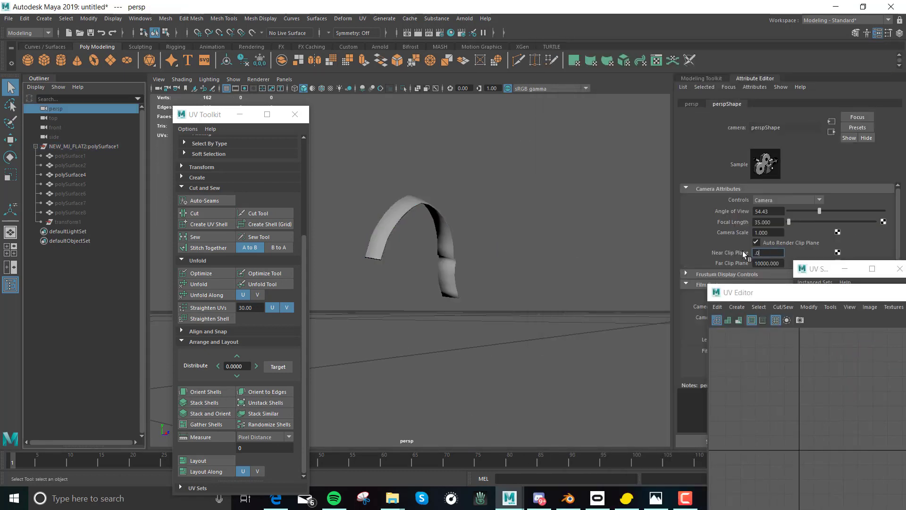
{"action": "type", "text": "1"}
{"action": "key", "text": "Return"}
{"action": "left_click_drag", "start_coordinate": [477, 288], "coordinate": [542, 310], "text": "alt"}
{"action": "left_click", "coordinate": [542, 293]}
Step: Select the strap's border edge loops in edge mode
{"action": "right_click_drag", "start_coordinate": [480, 225], "coordinate": [480, 199]}
{"action": "double_click", "coordinate": [427, 289]}
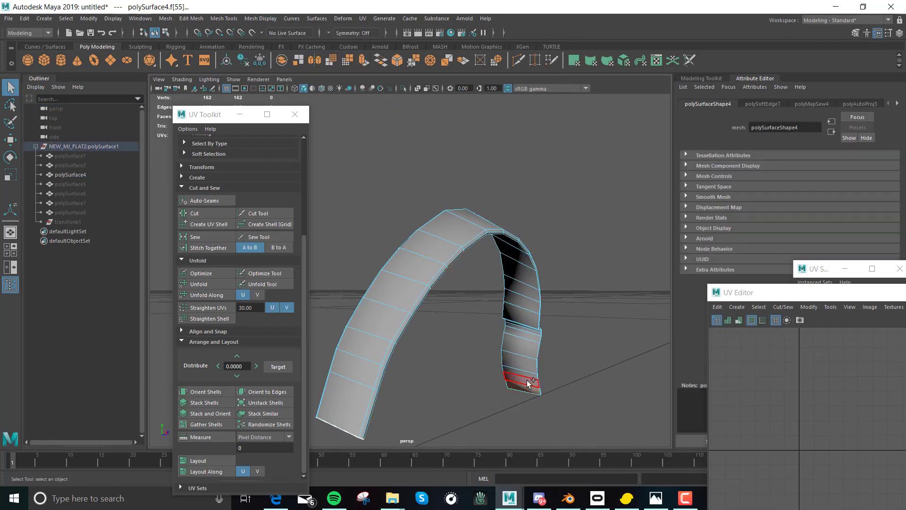
{"action": "double_click", "coordinate": [527, 383], "text": "shift"}
{"action": "left_click", "coordinate": [260, 18]}
{"action": "left_click", "coordinate": [269, 90]}
{"action": "left_click", "coordinate": [260, 19]}
{"action": "left_click", "coordinate": [269, 116]}
{"action": "left_click", "coordinate": [514, 159]}
{"action": "double_click", "coordinate": [542, 257]}
{"action": "middle_click_drag", "start_coordinate": [522, 254], "coordinate": [448, 250], "text": "alt"}
{"action": "scroll", "coordinate": [448, 283], "scroll_direction": "up", "scroll_amount": 6}
Step: Cut UV seams along an edge at the strap end and its corner edges
{"action": "left_click", "coordinate": [451, 377], "text": "shift"}
{"action": "left_click", "coordinate": [195, 213]}
{"action": "scroll", "coordinate": [469, 296], "scroll_direction": "down", "scroll_amount": 10}
{"action": "left_click", "coordinate": [377, 282]}
{"action": "scroll", "coordinate": [394, 287], "scroll_direction": "up", "scroll_amount": 8}
{"action": "left_click_drag", "start_coordinate": [461, 267], "coordinate": [494, 259], "text": "alt"}
{"action": "scroll", "coordinate": [493, 259], "scroll_direction": "down", "scroll_amount": 6}
{"action": "left_click", "coordinate": [459, 337]}
{"action": "left_click", "coordinate": [458, 334], "text": "shift"}
{"action": "left_click", "coordinate": [195, 213]}
Step: Sew the strap's UVs back together along its end edge
{"action": "mouse_move", "coordinate": [462, 330]}
{"action": "left_mouse_down", "text": "alt"}
{"action": "mouse_move", "coordinate": [482, 314]}
{"action": "mouse_move", "coordinate": [476, 325]}
{"action": "left_mouse_up", "text": "alt"}
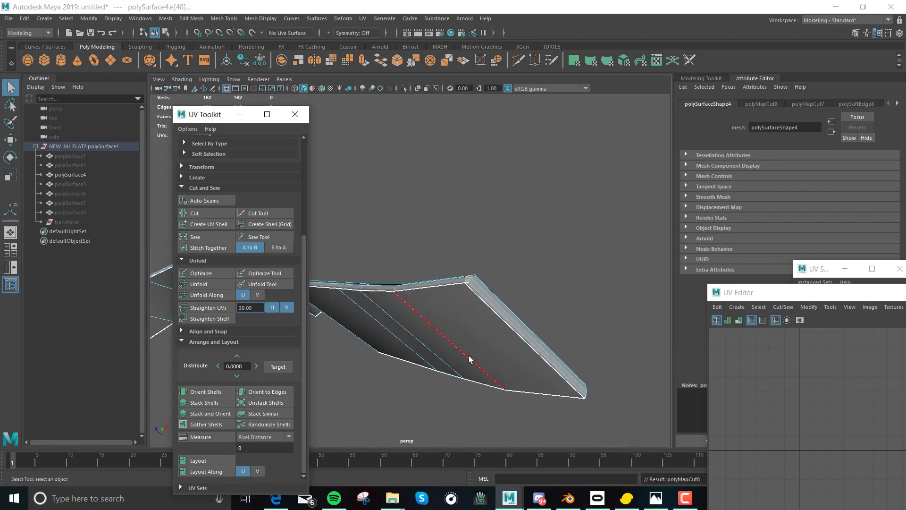
{"action": "left_click_drag", "start_coordinate": [470, 359], "coordinate": [394, 354], "text": "alt"}
{"action": "left_click", "coordinate": [503, 292]}
{"action": "left_click", "coordinate": [195, 237]}
{"action": "scroll", "coordinate": [560, 314], "scroll_direction": "down", "scroll_amount": 6}
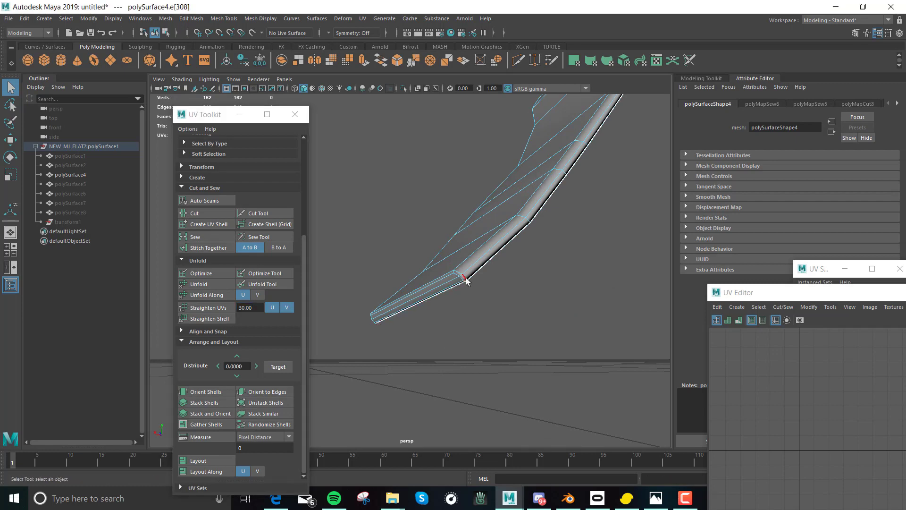
Step: Unfold the strap's UVs with its faces selected
{"action": "right_click_drag", "start_coordinate": [466, 281], "coordinate": [466, 312]}
{"action": "double_click", "coordinate": [463, 237]}
{"action": "left_click", "coordinate": [199, 284]}
{"action": "left_click_drag", "start_coordinate": [809, 297], "coordinate": [580, 71]}
{"action": "left_click_drag", "start_coordinate": [580, 71], "coordinate": [825, 195]}
{"action": "scroll", "coordinate": [471, 188], "scroll_direction": "down", "scroll_amount": 10}
Step: Unhide polySurface5 alongside the strap polySurface4
{"action": "left_click", "coordinate": [70, 175]}
{"action": "left_click", "coordinate": [113, 19]}
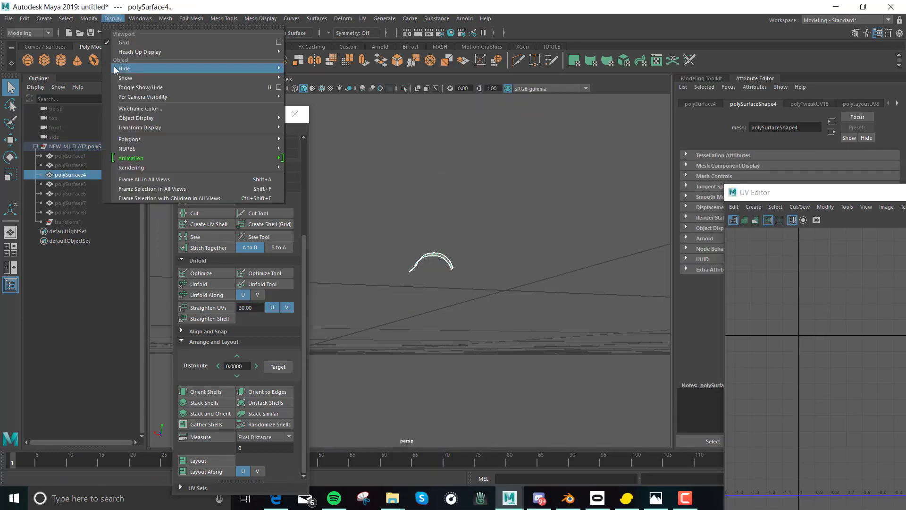
{"action": "left_click", "coordinate": [70, 184]}
{"action": "left_click", "coordinate": [121, 19]}
{"action": "mouse_move", "coordinate": [127, 78]}
{"action": "left_click", "coordinate": [303, 88]}
{"action": "left_click", "coordinate": [70, 175]}
{"action": "left_click", "coordinate": [115, 19]}
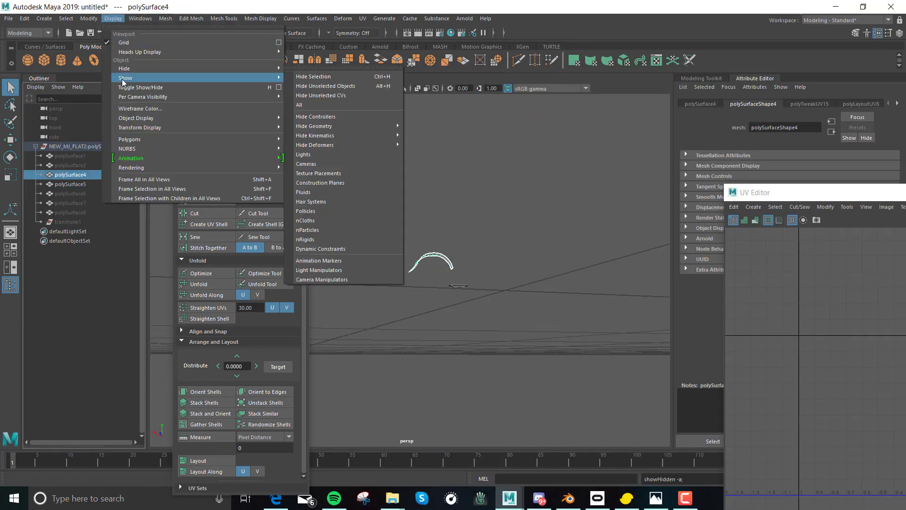
{"action": "left_click", "coordinate": [313, 76]}
Step: Show the hidden polySurface6, polySurface7 and polySurface8 meshes
{"action": "left_click", "coordinate": [69, 193]}
{"action": "left_click", "coordinate": [69, 213], "text": "shift"}
{"action": "left_click", "coordinate": [114, 18]}
{"action": "left_click", "coordinate": [313, 76]}
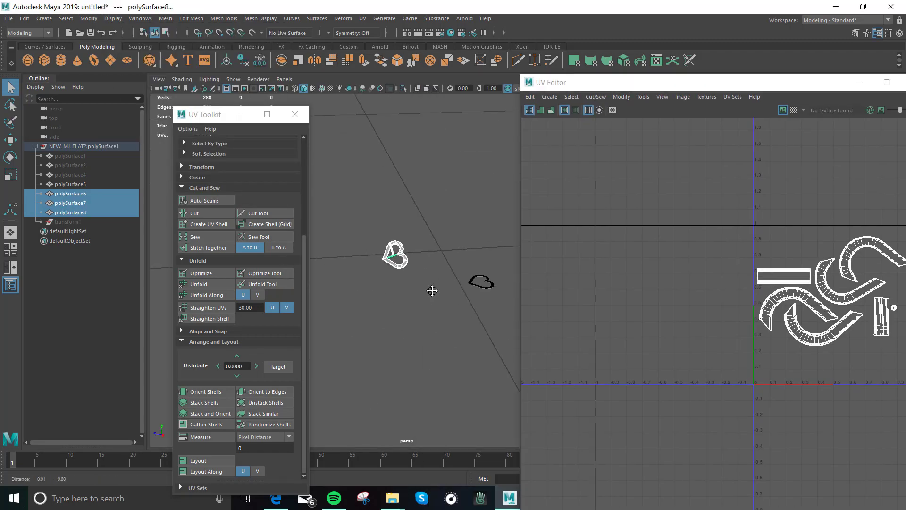
Step: Auto-project, unfold and lay out the heart-shaped piece's UVs
{"action": "key", "text": "f"}
{"action": "left_click", "coordinate": [461, 339]}
{"action": "left_click", "coordinate": [363, 19]}
{"action": "left_click", "coordinate": [377, 59]}
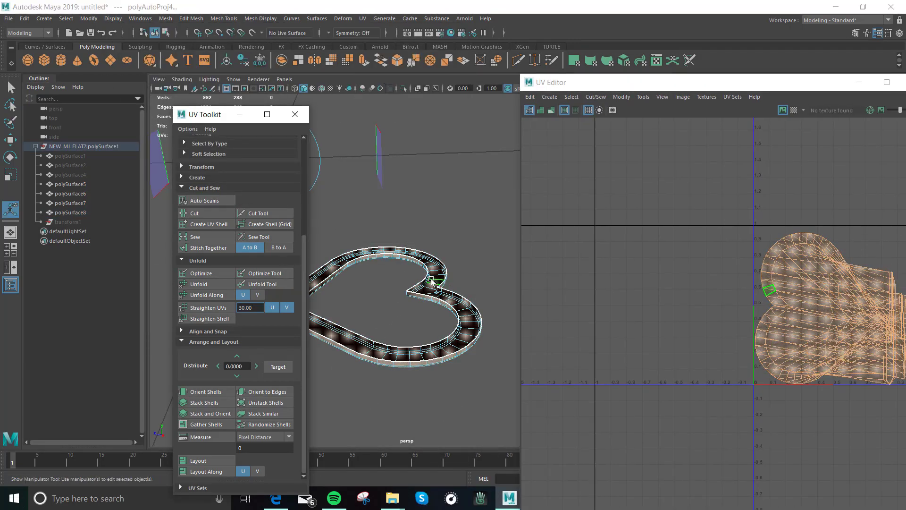
{"action": "right_click_drag", "start_coordinate": [345, 240], "coordinate": [346, 218]}
{"action": "right_click_drag", "start_coordinate": [438, 240], "coordinate": [446, 254]}
{"action": "left_click_drag", "start_coordinate": [321, 265], "coordinate": [515, 436]}
{"action": "left_click", "coordinate": [199, 284]}
{"action": "left_click", "coordinate": [199, 461]}
{"action": "scroll", "coordinate": [805, 284], "scroll_direction": "up", "scroll_amount": 4}
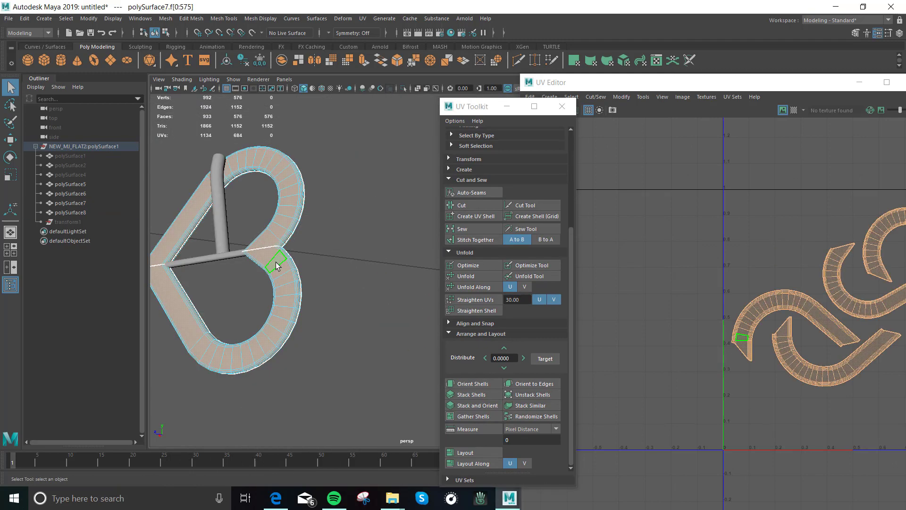
Step: Auto-project and sew polySurface7's UVs, then cut them along an edge loop
{"action": "left_click", "coordinate": [362, 18]}
{"action": "left_click", "coordinate": [378, 59]}
{"action": "left_click", "coordinate": [462, 229]}
{"action": "left_click_drag", "start_coordinate": [264, 255], "coordinate": [322, 269], "text": "alt"}
{"action": "right_click_drag", "start_coordinate": [311, 269], "coordinate": [311, 245]}
{"action": "left_click_drag", "start_coordinate": [312, 264], "coordinate": [285, 261], "text": "alt"}
{"action": "double_click", "coordinate": [287, 359]}
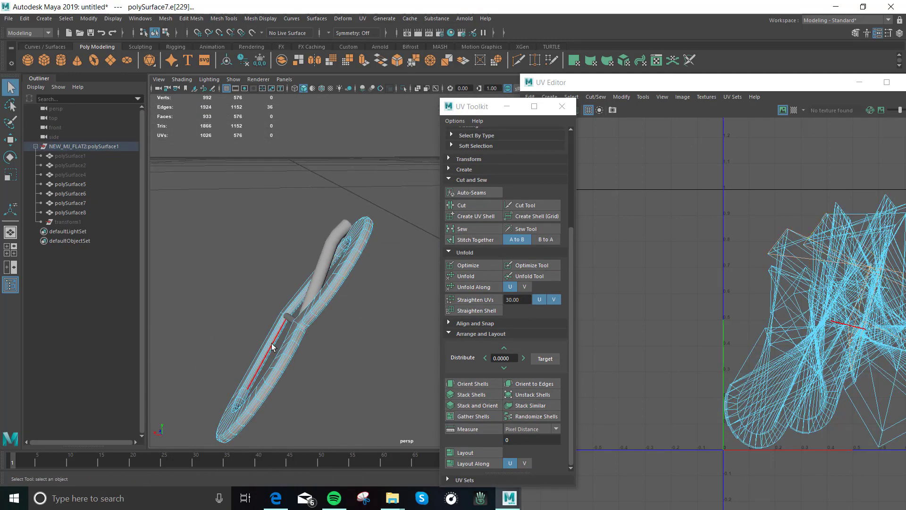
{"action": "left_click_drag", "start_coordinate": [272, 347], "coordinate": [368, 326], "text": "alt"}
{"action": "left_click", "coordinate": [462, 205]}
Step: Unfold all 576 faces of polySurface7 into separate UV shells
{"action": "double_click", "coordinate": [321, 293]}
{"action": "right_click_drag", "start_coordinate": [321, 288], "coordinate": [347, 265]}
{"action": "left_click", "coordinate": [468, 276]}
{"action": "left_click", "coordinate": [465, 452]}
{"action": "scroll", "coordinate": [766, 336], "scroll_direction": "down", "scroll_amount": 4}
Step: Auto-map the polySurface6 tube's UVs and sew its edges together
{"action": "left_click", "coordinate": [242, 284]}
{"action": "right_click_drag", "start_coordinate": [242, 283], "coordinate": [243, 306]}
{"action": "double_click", "coordinate": [242, 284]}
{"action": "left_click", "coordinate": [362, 19]}
{"action": "left_click", "coordinate": [377, 58]}
{"action": "left_click", "coordinate": [462, 228]}
Step: Cut the tube's UVs along a seam edge loop and unfold its faces
{"action": "left_click_drag", "start_coordinate": [269, 236], "coordinate": [332, 233], "text": "alt"}
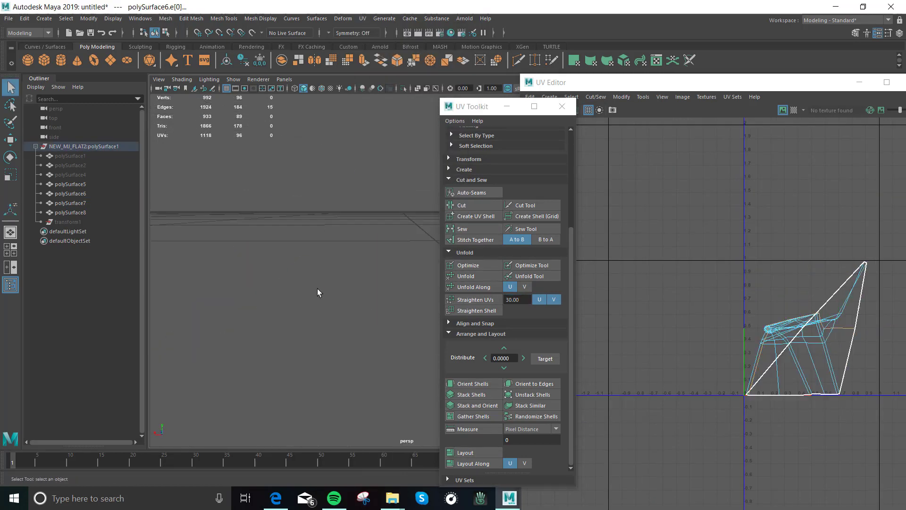
{"action": "left_click_drag", "start_coordinate": [317, 289], "coordinate": [359, 284], "text": "alt"}
{"action": "left_click", "coordinate": [398, 273]}
{"action": "double_click", "coordinate": [352, 321]}
{"action": "left_click", "coordinate": [462, 205]}
{"action": "right_click_drag", "start_coordinate": [391, 240], "coordinate": [390, 300]}
{"action": "double_click", "coordinate": [395, 278]}
{"action": "left_click", "coordinate": [466, 276]}
Step: Auto-project, cut, unfold and lay out polySurface8's UVs, then select polySurface1 and the other shoe pieces
{"action": "left_click", "coordinate": [401, 273]}
{"action": "left_click", "coordinate": [392, 273]}
{"action": "double_click", "coordinate": [391, 273]}
{"action": "left_click", "coordinate": [362, 18]}
{"action": "left_click", "coordinate": [378, 58]}
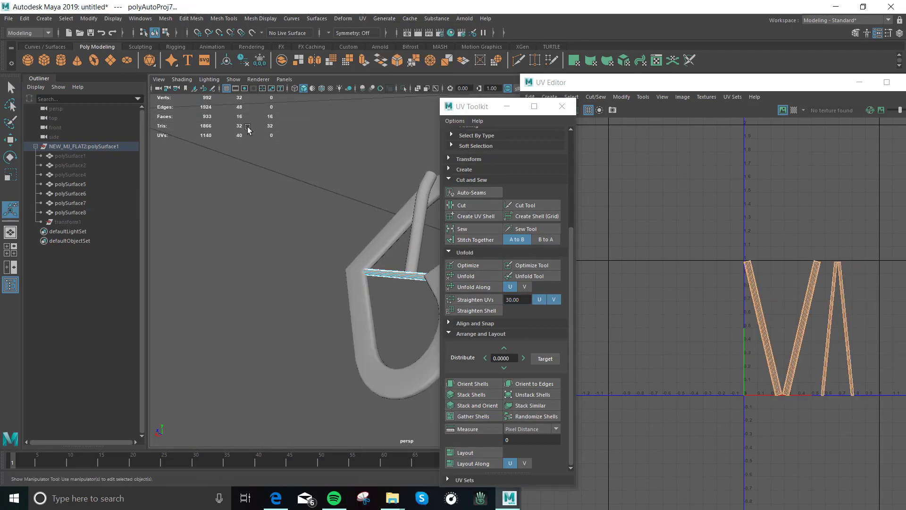
{"action": "left_click_drag", "start_coordinate": [248, 128], "coordinate": [354, 202], "text": "alt"}
{"action": "left_click", "coordinate": [461, 205]}
{"action": "double_click", "coordinate": [405, 288]}
{"action": "left_click", "coordinate": [466, 276]}
{"action": "left_click", "coordinate": [465, 452]}
{"action": "scroll", "coordinate": [299, 324], "scroll_direction": "down", "scroll_amount": 10}
{"action": "left_click", "coordinate": [71, 155]}
{"action": "left_click", "coordinate": [89, 173], "text": "shift"}
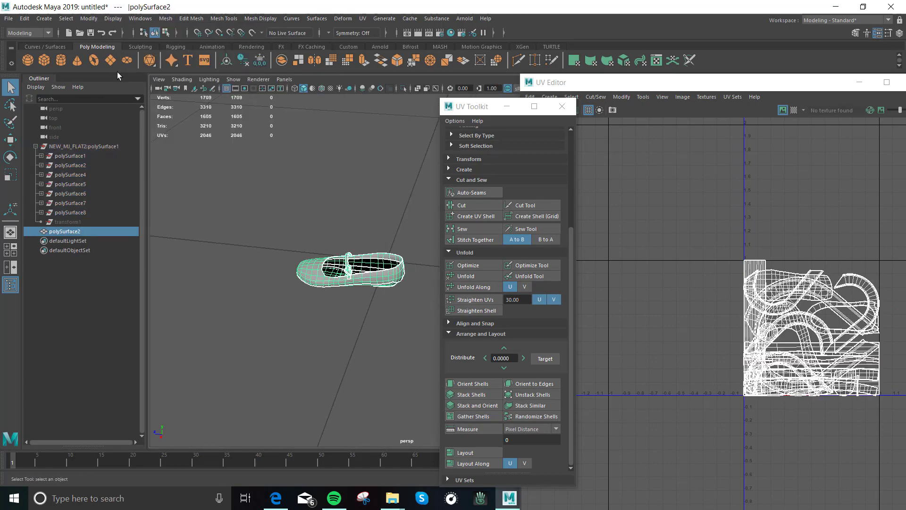
Step: Freeze transformations and delete all history on the combined shoe mesh
{"action": "left_click", "coordinate": [88, 18]}
{"action": "left_click", "coordinate": [118, 57]}
{"action": "left_click", "coordinate": [24, 18]}
Step: Select all of the shoe's faces and run Layout to spread its UV shells
{"action": "mouse_move", "coordinate": [133, 141]}
{"action": "left_click", "coordinate": [177, 147]}
{"action": "right_click_drag", "start_coordinate": [326, 177], "coordinate": [325, 204]}
{"action": "left_click_drag", "start_coordinate": [271, 217], "coordinate": [427, 320]}
{"action": "left_click", "coordinate": [466, 452]}
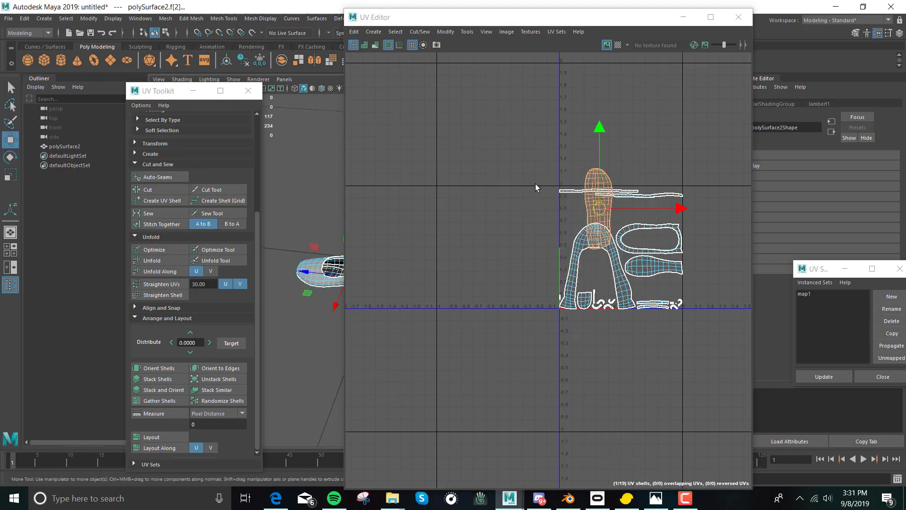
{"action": "left_click_drag", "start_coordinate": [599, 208], "coordinate": [524, 263]}
{"action": "left_click_drag", "start_coordinate": [455, 141], "coordinate": [706, 365]}
{"action": "left_click", "coordinate": [156, 438]}
{"action": "scroll", "coordinate": [590, 264], "scroll_direction": "up", "scroll_amount": 3}
Step: Rotate the small shell, then re-run Layout on all 19 shells
{"action": "left_click", "coordinate": [591, 206]}
{"action": "key", "text": "e"}
{"action": "left_click_drag", "start_coordinate": [644, 196], "coordinate": [569, 272]}
{"action": "left_click_drag", "start_coordinate": [415, 132], "coordinate": [646, 358]}
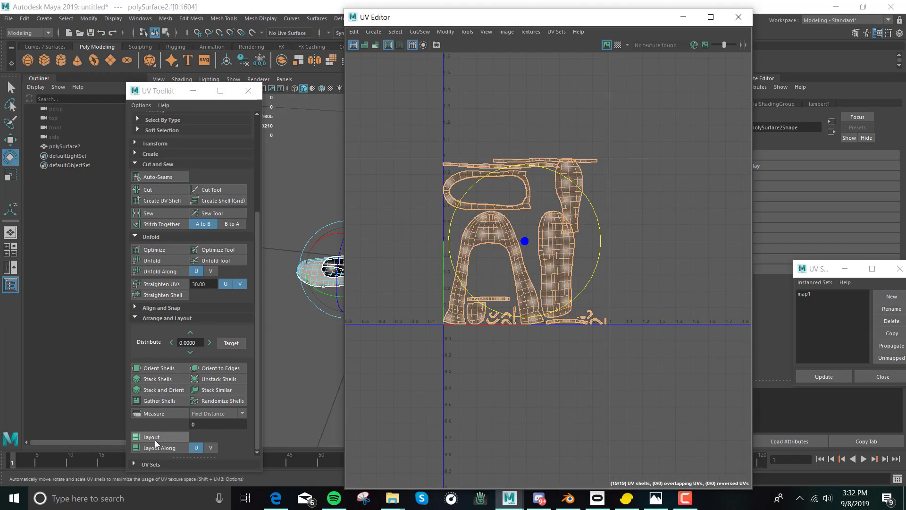
{"action": "left_click", "coordinate": [155, 441]}
Step: Rotate the ring shell and lay it out on its own, undoing a rotation of all shells
{"action": "left_click", "coordinate": [486, 175]}
{"action": "left_click_drag", "start_coordinate": [562, 190], "coordinate": [412, 196]}
{"action": "left_click", "coordinate": [155, 439]}
{"action": "scroll", "coordinate": [659, 394], "scroll_direction": "down", "scroll_amount": 2}
{"action": "left_click_drag", "start_coordinate": [661, 387], "coordinate": [420, 106]}
{"action": "left_click", "coordinate": [155, 439]}
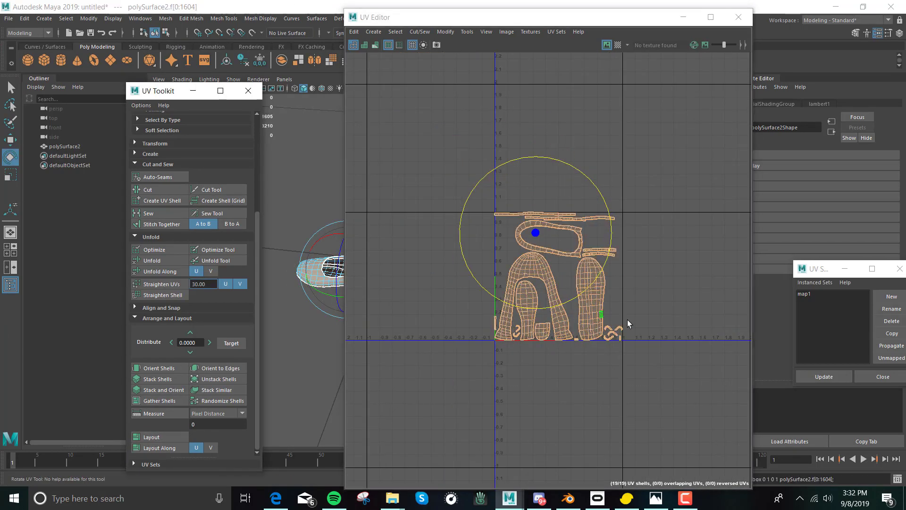
{"action": "scroll", "coordinate": [627, 323], "scroll_direction": "up", "scroll_amount": 3}
{"action": "left_click_drag", "start_coordinate": [515, 127], "coordinate": [522, 223]}
{"action": "key", "text": "ctrl+z"}
Step: Rotate the ring shell 90 degrees
{"action": "double_click", "coordinate": [524, 165]}
{"action": "left_click", "coordinate": [11, 140]}
{"action": "left_click_drag", "start_coordinate": [551, 170], "coordinate": [731, 170]}
{"action": "left_click", "coordinate": [587, 341]}
{"action": "scroll", "coordinate": [647, 390], "scroll_direction": "up", "scroll_amount": 3}
{"action": "scroll", "coordinate": [528, 452], "scroll_direction": "down", "scroll_amount": 2}
Step: Move the curled shells and the small strip shell inside the ring shell
{"action": "left_click_drag", "start_coordinate": [588, 394], "coordinate": [530, 341]}
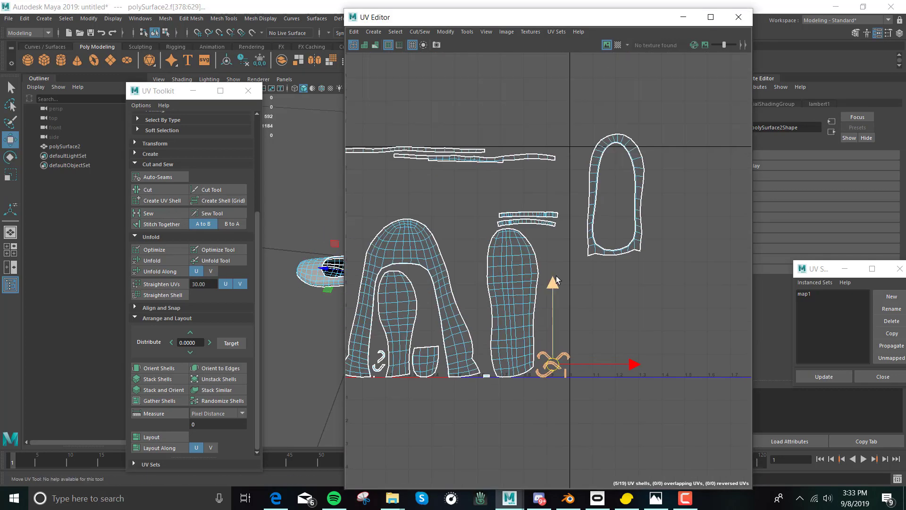
{"action": "left_click_drag", "start_coordinate": [555, 280], "coordinate": [555, 134]}
{"action": "left_click_drag", "start_coordinate": [633, 218], "coordinate": [692, 218]}
{"action": "left_click", "coordinate": [455, 406]}
{"action": "left_click_drag", "start_coordinate": [455, 326], "coordinate": [454, 77]}
{"action": "left_click_drag", "start_coordinate": [536, 158], "coordinate": [713, 158]}
{"action": "scroll", "coordinate": [467, 285], "scroll_direction": "up", "scroll_amount": 5}
Step: Nudge and rotate the curled shells so they fit within the ring shell
{"action": "left_click_drag", "start_coordinate": [467, 289], "coordinate": [519, 352]}
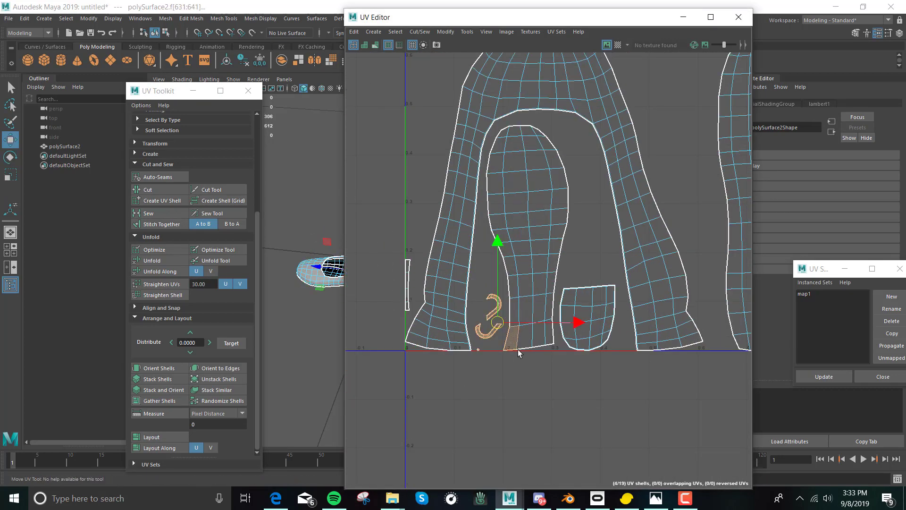
{"action": "scroll", "coordinate": [520, 351], "scroll_direction": "down", "scroll_amount": 4}
{"action": "middle_click_drag", "start_coordinate": [520, 352], "coordinate": [398, 411], "text": "alt"}
{"action": "left_click_drag", "start_coordinate": [461, 394], "coordinate": [739, 395]}
{"action": "left_click_drag", "start_coordinate": [659, 316], "coordinate": [659, 88]}
{"action": "left_click_drag", "start_coordinate": [738, 166], "coordinate": [758, 166]}
{"action": "middle_click_drag", "start_coordinate": [722, 185], "coordinate": [753, 185], "text": "alt"}
{"action": "left_click", "coordinate": [10, 157]}
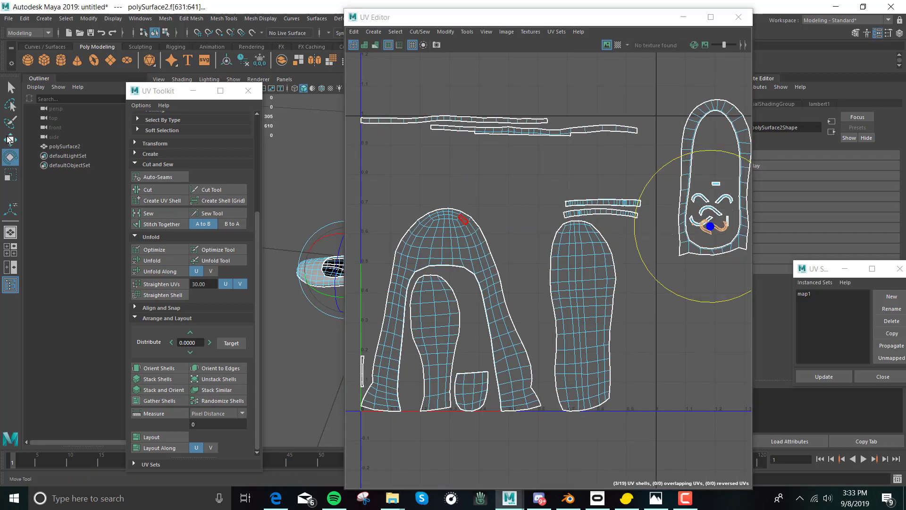
{"action": "left_click_drag", "start_coordinate": [635, 225], "coordinate": [710, 151]}
{"action": "left_click", "coordinate": [11, 140]}
Step: Move the ring group left and down, and shift the pocket shell right and up
{"action": "left_click_drag", "start_coordinate": [578, 146], "coordinate": [670, 311]}
{"action": "left_click_drag", "start_coordinate": [704, 276], "coordinate": [659, 276]}
{"action": "left_click_drag", "start_coordinate": [578, 195], "coordinate": [578, 323]}
{"action": "left_click", "coordinate": [409, 414]}
{"action": "left_click_drag", "start_coordinate": [492, 415], "coordinate": [658, 415]}
{"action": "left_click_drag", "start_coordinate": [575, 341], "coordinate": [713, 444]}
Step: Raise the ring group and rotate it sideways, then reposition the top and lower strips
{"action": "left_click_drag", "start_coordinate": [641, 278], "coordinate": [640, 117]}
{"action": "left_click", "coordinate": [11, 157]}
{"action": "left_click_drag", "start_coordinate": [717, 197], "coordinate": [640, 196]}
{"action": "left_click", "coordinate": [10, 140]}
{"action": "left_click_drag", "start_coordinate": [559, 116], "coordinate": [560, 147]}
{"action": "left_click_drag", "start_coordinate": [468, 203], "coordinate": [507, 186]}
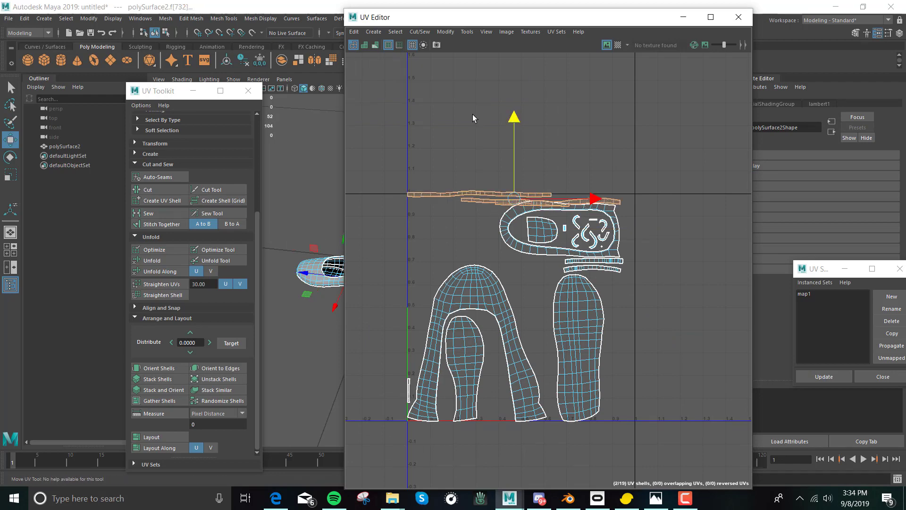
{"action": "left_click_drag", "start_coordinate": [514, 118], "coordinate": [514, 95]}
{"action": "left_click_drag", "start_coordinate": [673, 265], "coordinate": [540, 265]}
Step: Move the small shell up, rotate it, and lower it into free space
{"action": "left_click", "coordinate": [409, 390]}
{"action": "left_click_drag", "start_coordinate": [408, 309], "coordinate": [409, 142]}
{"action": "left_click_drag", "start_coordinate": [490, 223], "coordinate": [541, 223]}
{"action": "left_click", "coordinate": [10, 158]}
{"action": "left_click_drag", "start_coordinate": [521, 268], "coordinate": [415, 271]}
{"action": "key", "text": "w"}
{"action": "left_click_drag", "start_coordinate": [461, 143], "coordinate": [461, 158]}
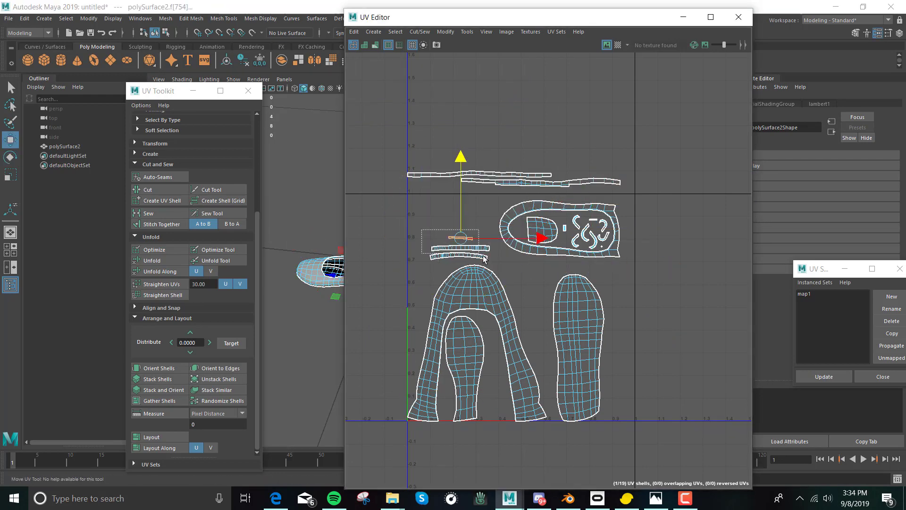
{"action": "left_click_drag", "start_coordinate": [421, 229], "coordinate": [494, 264]}
Step: Shift the strips left, lower the ring group, and move the top strips down-left
{"action": "left_click_drag", "start_coordinate": [541, 248], "coordinate": [523, 248]}
{"action": "left_click_drag", "start_coordinate": [560, 149], "coordinate": [560, 162]}
{"action": "left_click_drag", "start_coordinate": [560, 174], "coordinate": [610, 175]}
{"action": "left_click_drag", "start_coordinate": [540, 98], "coordinate": [540, 120]}
{"action": "left_click_drag", "start_coordinate": [621, 208], "coordinate": [572, 208]}
{"action": "left_click_drag", "start_coordinate": [490, 119], "coordinate": [490, 118]}
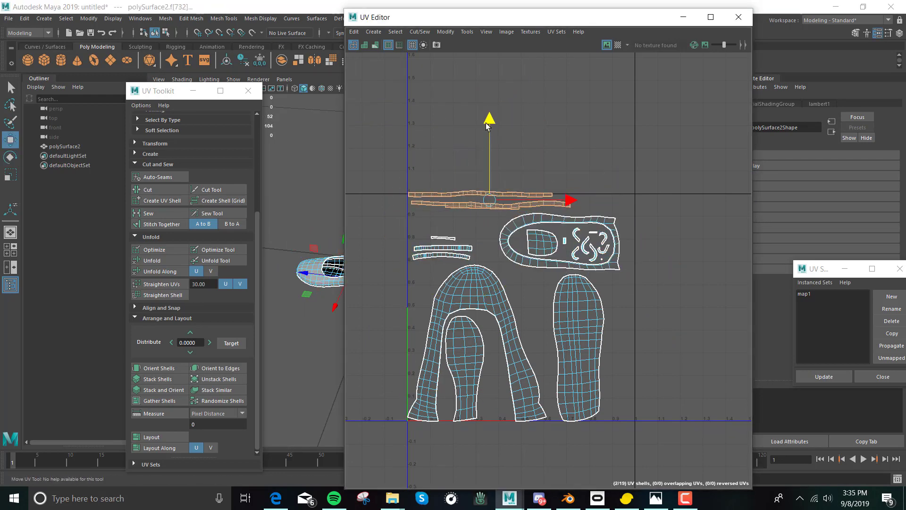
Step: Rotate and reposition the right sole shell to fit the layout
{"action": "left_click_drag", "start_coordinate": [627, 277], "coordinate": [550, 427]}
{"action": "left_click_drag", "start_coordinate": [660, 348], "coordinate": [669, 347]}
{"action": "key", "text": "e"}
{"action": "left_click_drag", "start_coordinate": [548, 285], "coordinate": [521, 316]}
{"action": "key", "text": "w"}
{"action": "left_click_drag", "start_coordinate": [669, 348], "coordinate": [656, 348]}
Step: Lower the ring and strip shells, nudge the insole and arch shells, and drop the top strips and loop shell
{"action": "left_click_drag", "start_coordinate": [493, 186], "coordinate": [515, 165], "text": "shift"}
{"action": "left_click", "coordinate": [467, 368]}
{"action": "left_click_drag", "start_coordinate": [533, 369], "coordinate": [536, 371]}
{"action": "left_click", "coordinate": [525, 377]}
{"action": "left_click_drag", "start_coordinate": [477, 261], "coordinate": [477, 256]}
{"action": "left_click_drag", "start_coordinate": [559, 339], "coordinate": [562, 339]}
{"action": "left_click_drag", "start_coordinate": [647, 279], "coordinate": [531, 198]}
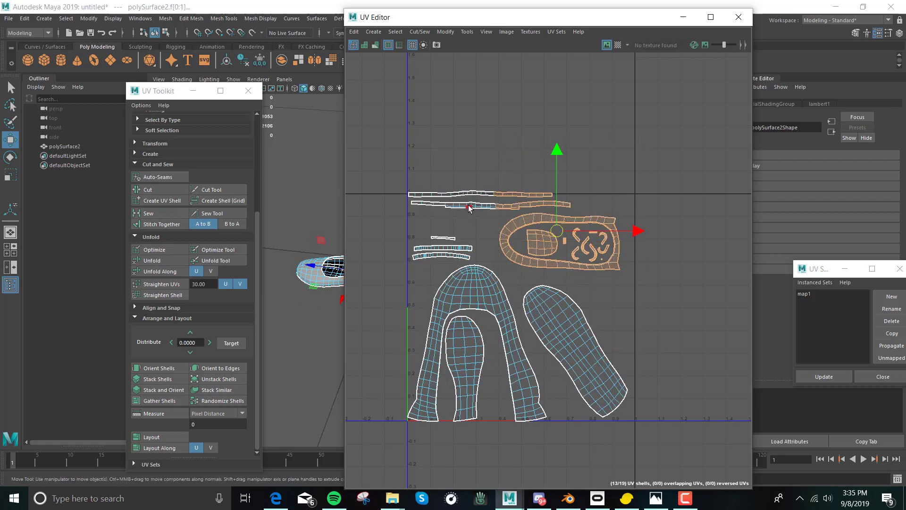
{"action": "left_click_drag", "start_coordinate": [515, 161], "coordinate": [515, 172]}
Step: Nudge the arch shell up-right and move the three small strip shells up
{"action": "double_click", "coordinate": [484, 331]}
{"action": "double_click", "coordinate": [489, 301]}
{"action": "left_click_drag", "start_coordinate": [477, 263], "coordinate": [477, 257]}
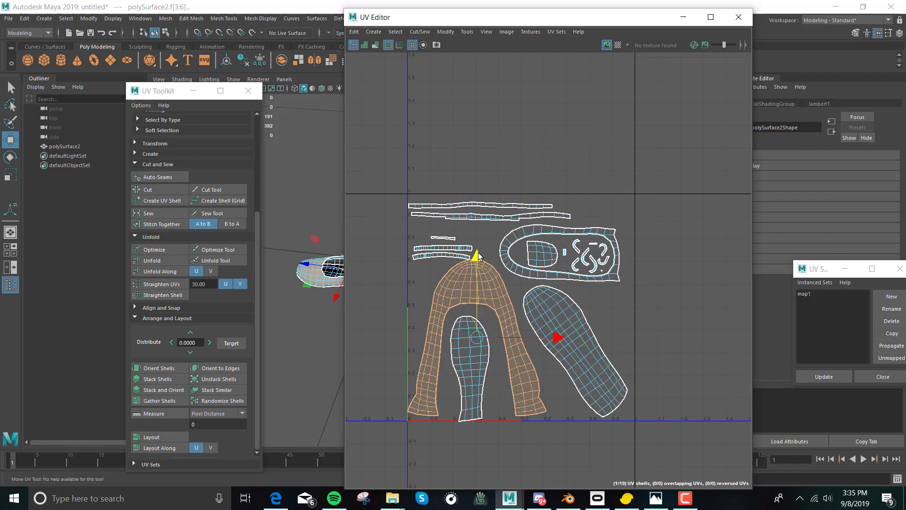
{"action": "left_click_drag", "start_coordinate": [559, 338], "coordinate": [561, 338]}
{"action": "left_click_drag", "start_coordinate": [403, 237], "coordinate": [478, 262]}
{"action": "double_click", "coordinate": [495, 293], "text": "shift"}
{"action": "double_click", "coordinate": [507, 296], "text": "ctrl"}
{"action": "left_click_drag", "start_coordinate": [442, 167], "coordinate": [442, 160]}
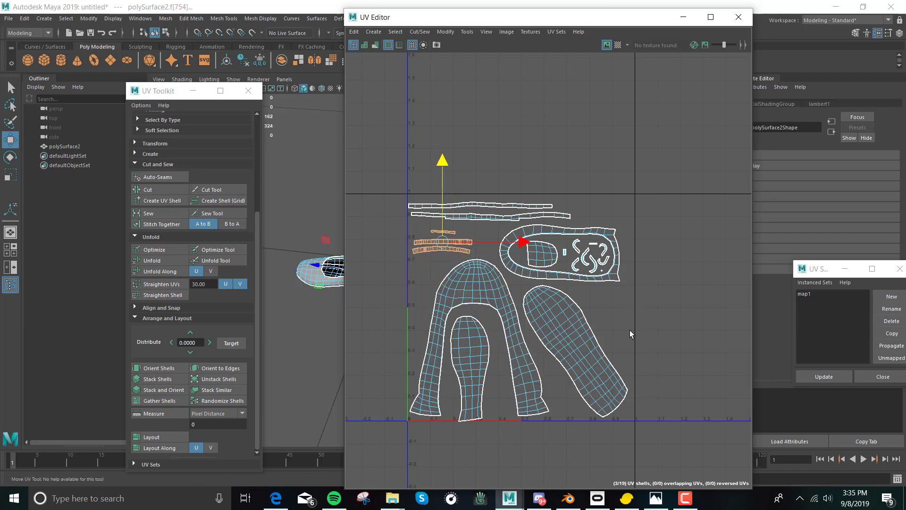
Step: Nudge the inner arch shell up and clear the selection
{"action": "scroll", "coordinate": [630, 334], "scroll_direction": "down", "scroll_amount": 3}
{"action": "scroll", "coordinate": [577, 377], "scroll_direction": "up", "scroll_amount": 3}
{"action": "double_click", "coordinate": [491, 344]}
{"action": "left_click_drag", "start_coordinate": [491, 264], "coordinate": [492, 260]}
{"action": "left_click", "coordinate": [595, 415]}
{"action": "scroll", "coordinate": [596, 415], "scroll_direction": "down", "scroll_amount": 3}
{"action": "middle_click_drag", "start_coordinate": [584, 373], "coordinate": [515, 360], "text": "alt"}
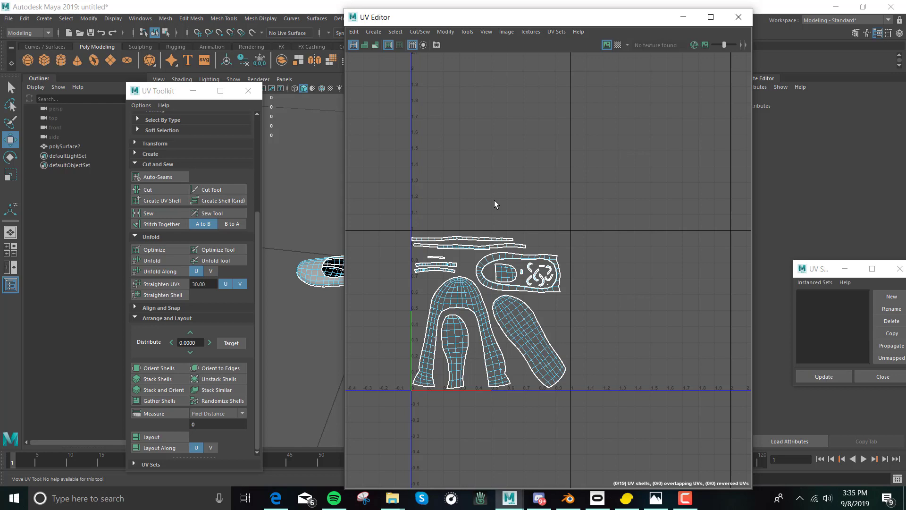
{"action": "scroll", "coordinate": [582, 279], "scroll_direction": "up", "scroll_amount": 8}
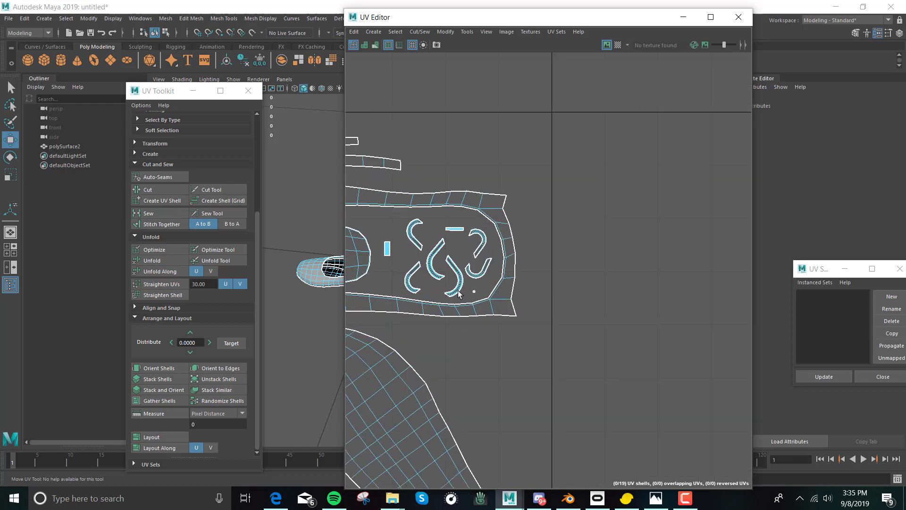
{"action": "scroll", "coordinate": [551, 326], "scroll_direction": "down", "scroll_amount": 7}
{"action": "scroll", "coordinate": [550, 319], "scroll_direction": "down", "scroll_amount": 2}
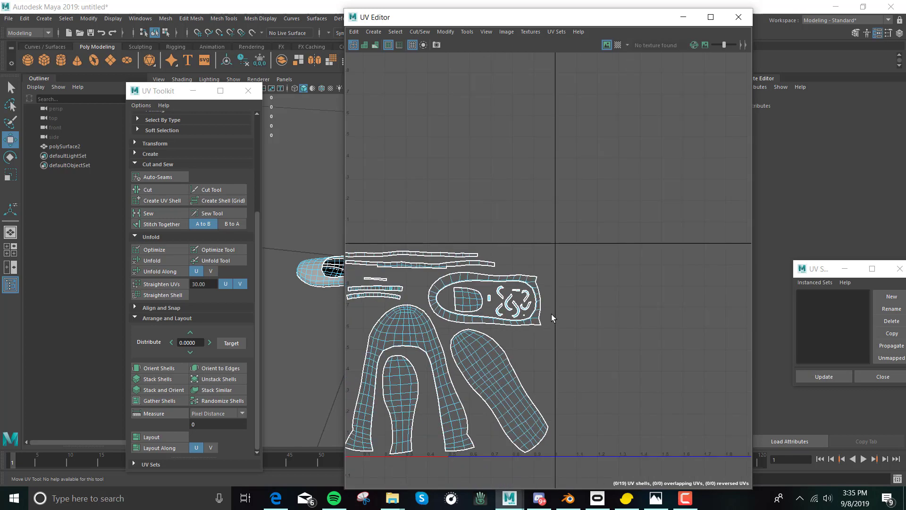
{"action": "middle_click_drag", "start_coordinate": [555, 313], "coordinate": [663, 291], "text": "alt"}
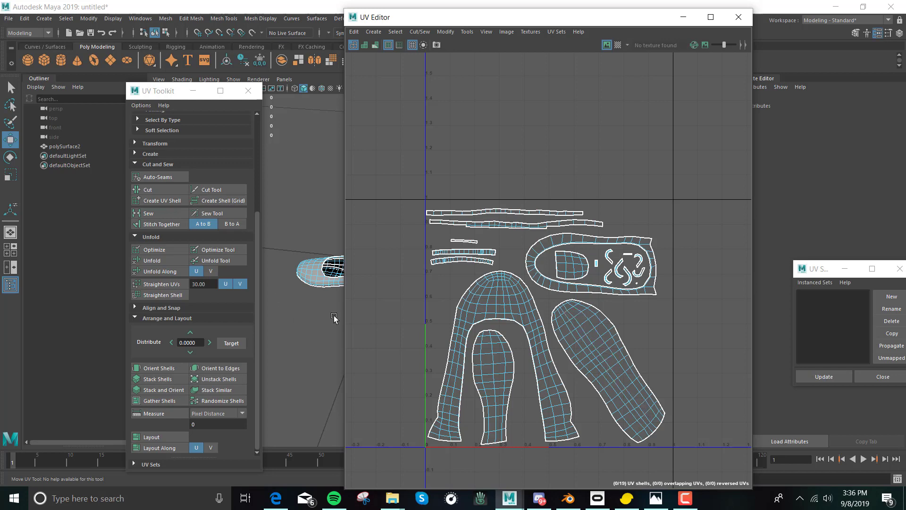
Step: Slide the UV Editor right, orbit around the shoe's sole and top, and move the UV Toolkit aside
{"action": "left_click_drag", "start_coordinate": [406, 19], "coordinate": [543, 28]}
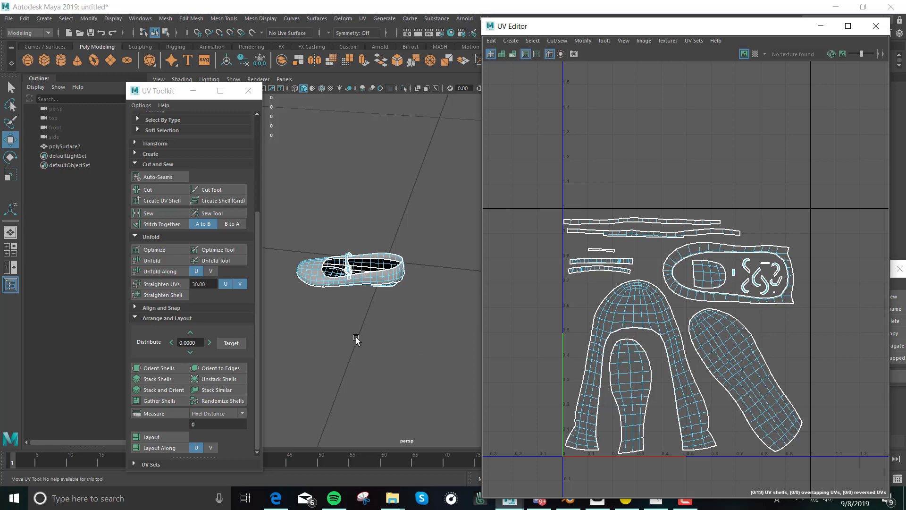
{"action": "left_click_drag", "start_coordinate": [356, 337], "coordinate": [349, 257], "text": "alt"}
{"action": "scroll", "coordinate": [350, 258], "scroll_direction": "up", "scroll_amount": 8}
{"action": "middle_click_drag", "start_coordinate": [373, 272], "coordinate": [415, 304], "text": "alt"}
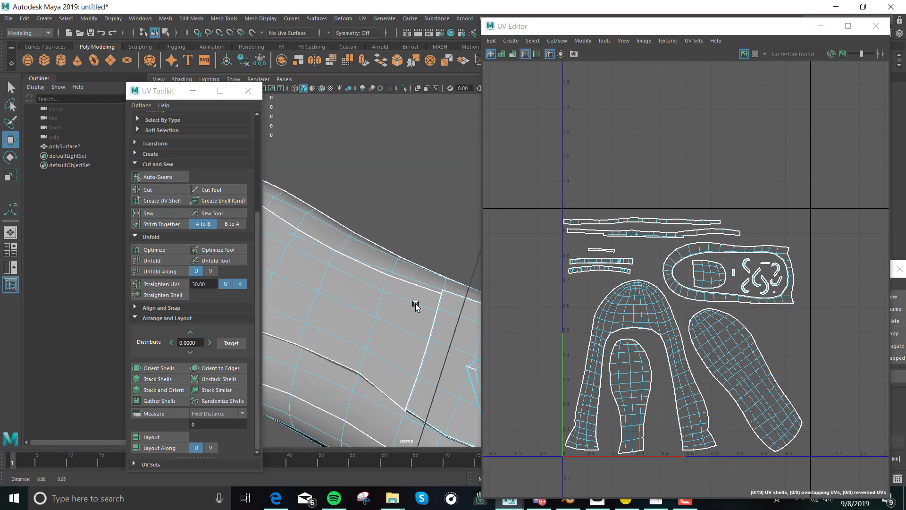
{"action": "scroll", "coordinate": [415, 306], "scroll_direction": "down", "scroll_amount": 10}
{"action": "left_click_drag", "start_coordinate": [405, 312], "coordinate": [437, 386], "text": "alt"}
{"action": "scroll", "coordinate": [367, 298], "scroll_direction": "down", "scroll_amount": 6}
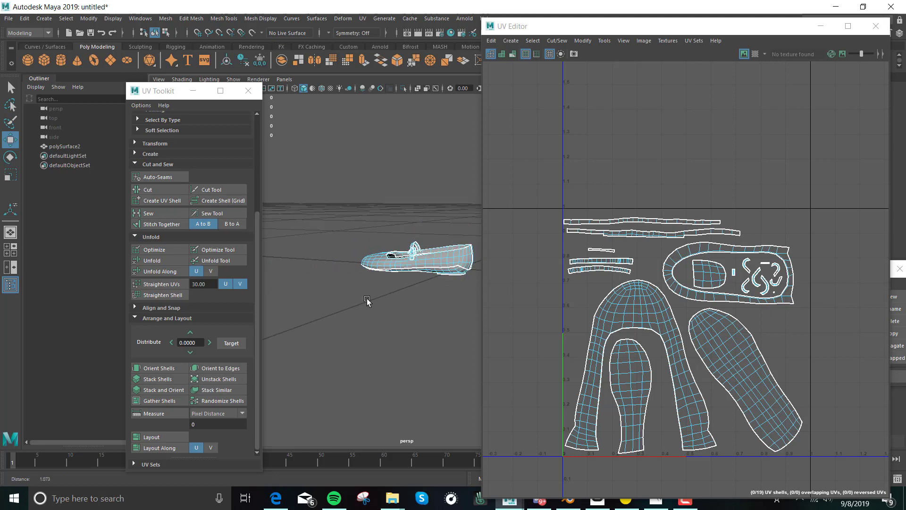
{"action": "left_click_drag", "start_coordinate": [367, 299], "coordinate": [439, 301], "text": "alt"}
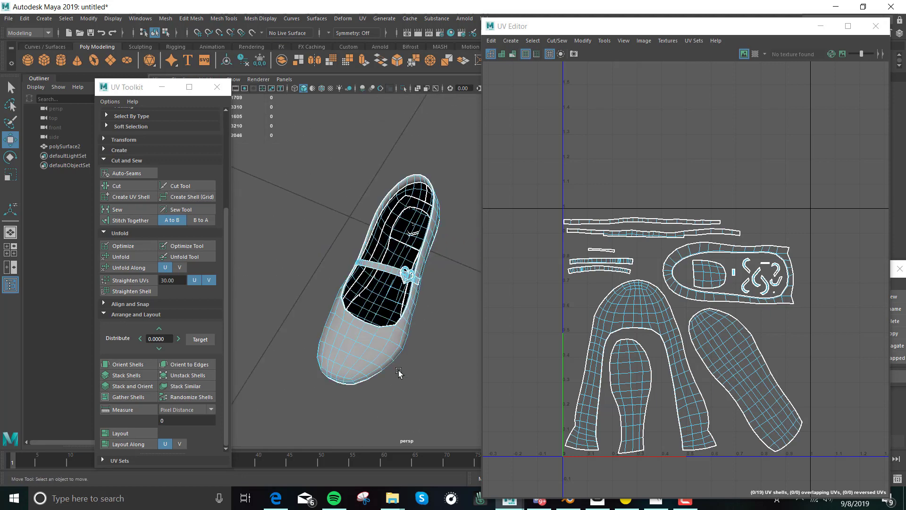
{"action": "scroll", "coordinate": [401, 370], "scroll_direction": "up", "scroll_amount": 6}
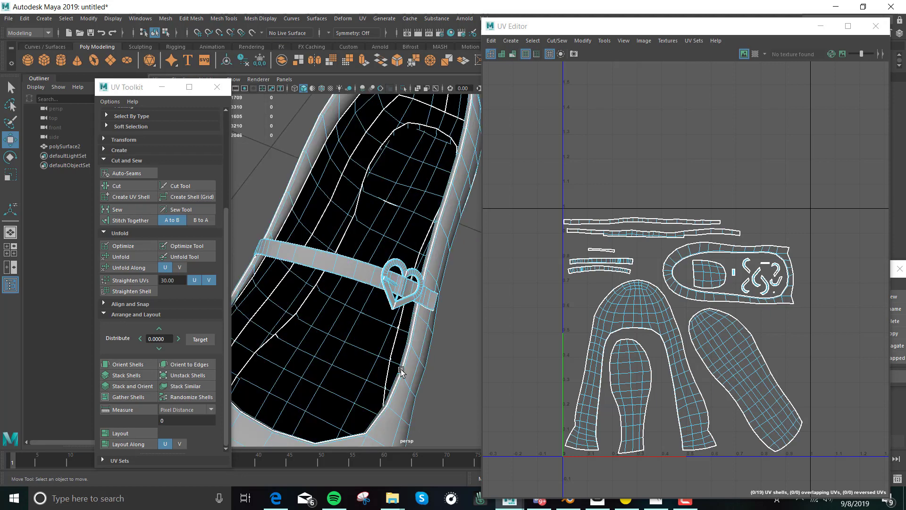
{"action": "right_click_drag", "start_coordinate": [400, 371], "coordinate": [374, 303], "text": "alt"}
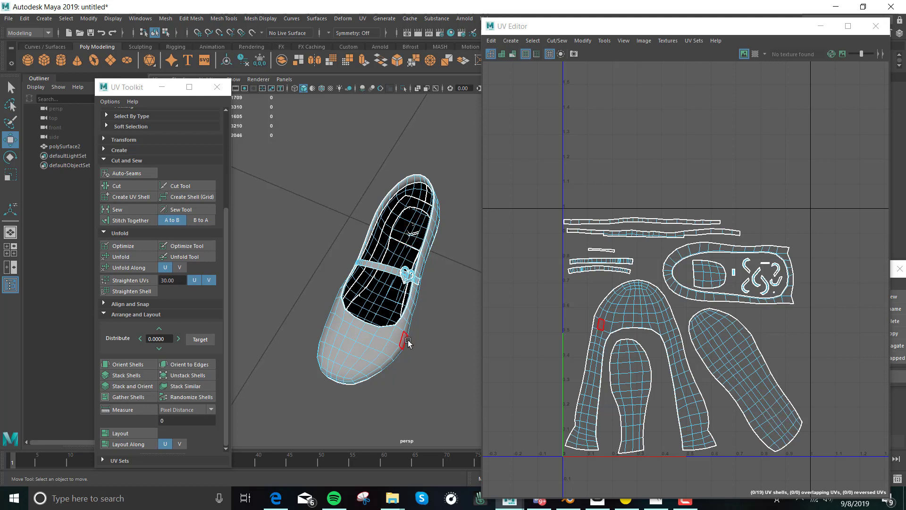
{"action": "left_click_drag", "start_coordinate": [409, 340], "coordinate": [407, 304], "text": "alt"}
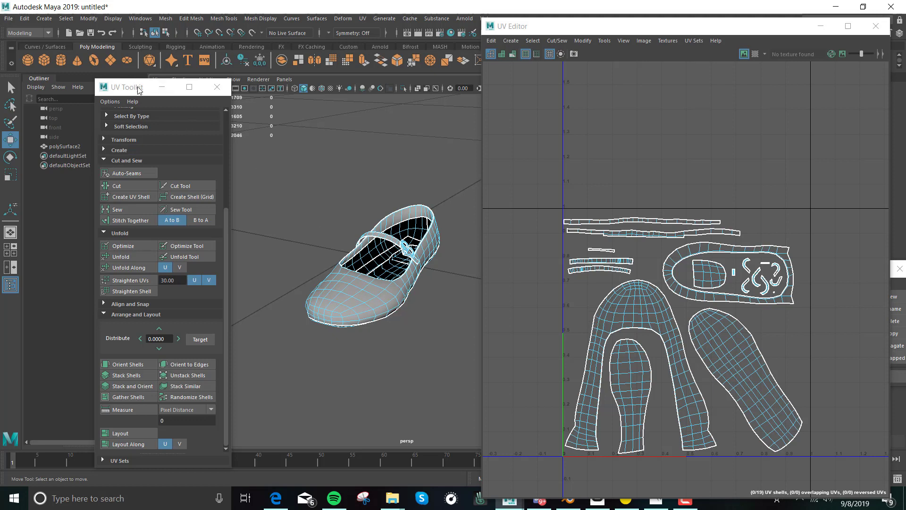
{"action": "left_click_drag", "start_coordinate": [136, 90], "coordinate": [91, 149]}
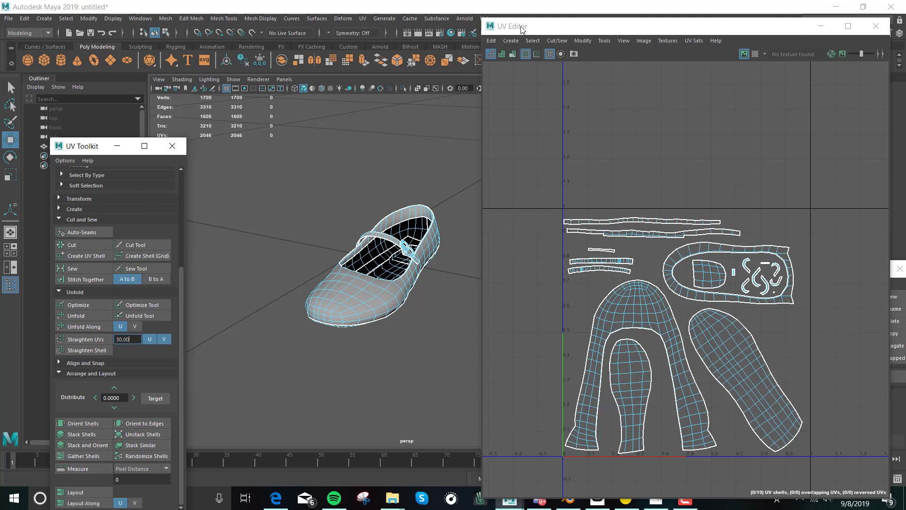
Step: Drag the UV Editor window right and down, then past the screen's right edge
{"action": "left_click_drag", "start_coordinate": [519, 26], "coordinate": [560, 48]}
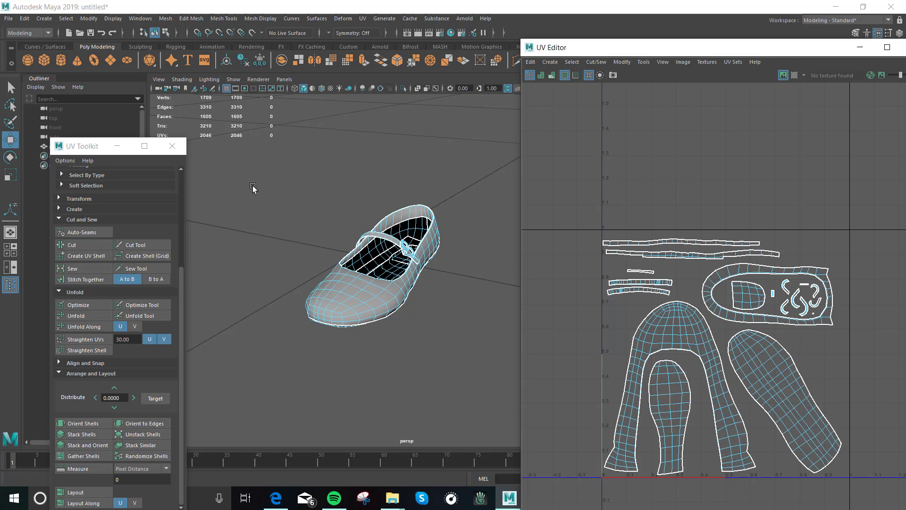
{"action": "left_click_drag", "start_coordinate": [574, 54], "coordinate": [683, 16]}
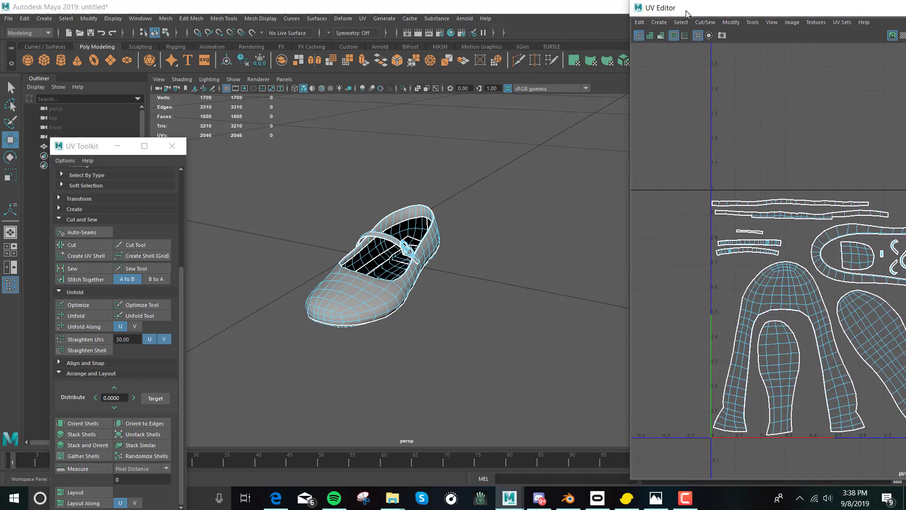